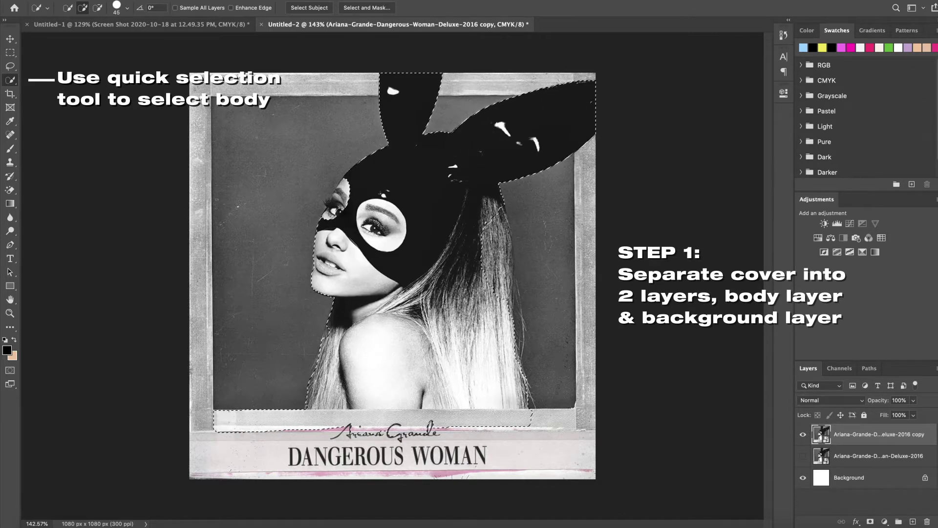
# Subtract the border strip below the woman's shoulder from the Quick Selection of her body.
pyautogui.moveTo(493, 244); pyautogui.dragTo(500, 222)
pyautogui.click(506, 274)
pyautogui.press('super+z')
pyautogui.keyDown('alt'); pyautogui.click(254, 431); pyautogui.keyUp('alt')
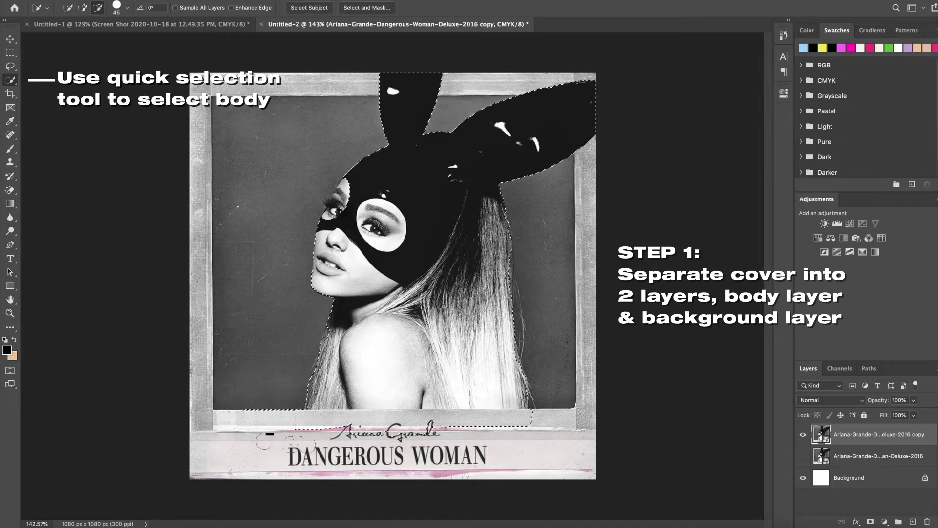
pyautogui.keyDown('alt'); pyautogui.click(519, 423); pyautogui.keyUp('alt')
pyautogui.moveTo(449, 433); pyautogui.dragTo(296, 415)
pyautogui.scroll(6, 394, 272)
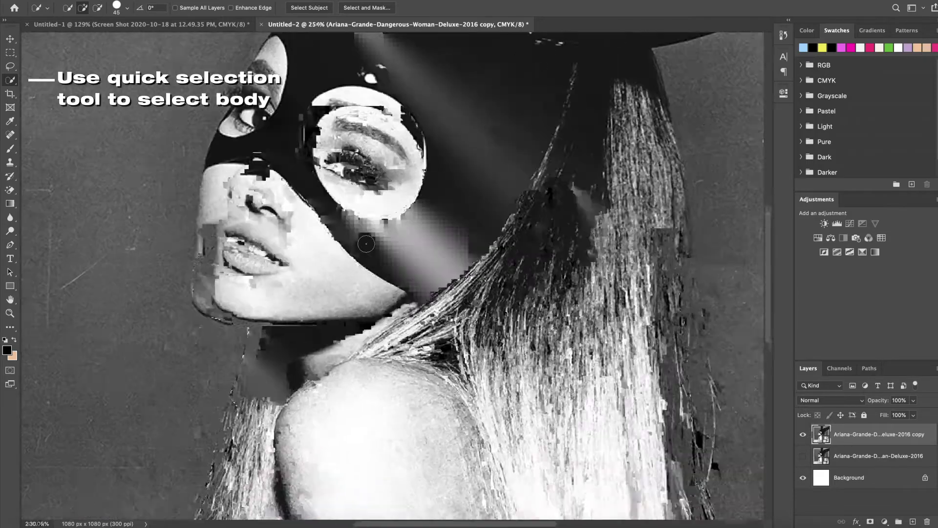
pyautogui.scroll(-3, 224, 442)
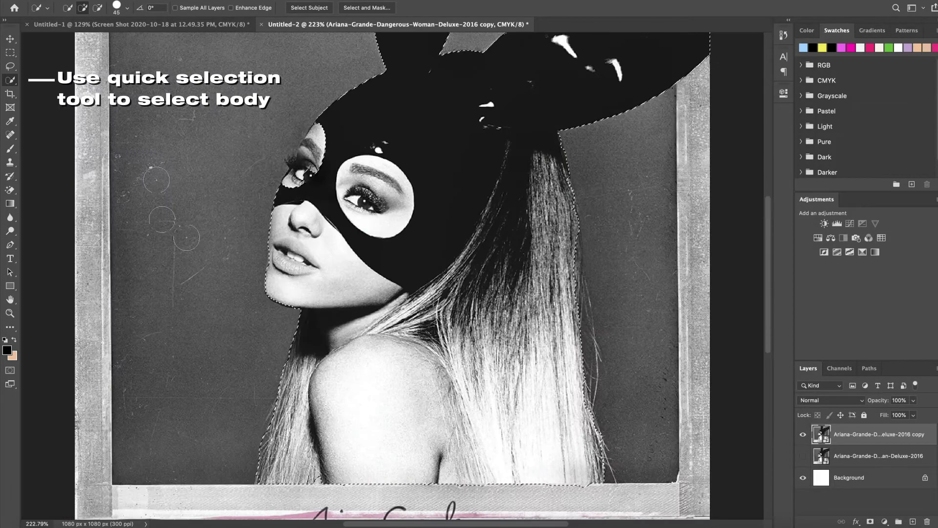
# Reduce the Quick Selection brush size to 4 and add the lashes and brow along the face's outer edge to the selection.
pyautogui.scroll(5, 223, 178)
pyautogui.press('[')
pyautogui.press('[')
pyautogui.press('[')
pyautogui.press('[')
pyautogui.press('[')
pyautogui.press('[')
pyautogui.press('[')
pyautogui.press('[')
pyautogui.press('[')
pyautogui.press('[')
pyautogui.press('[')
pyautogui.press('[')
pyautogui.press('[')
pyautogui.moveTo(418, 134); pyautogui.dragTo(436, 125)
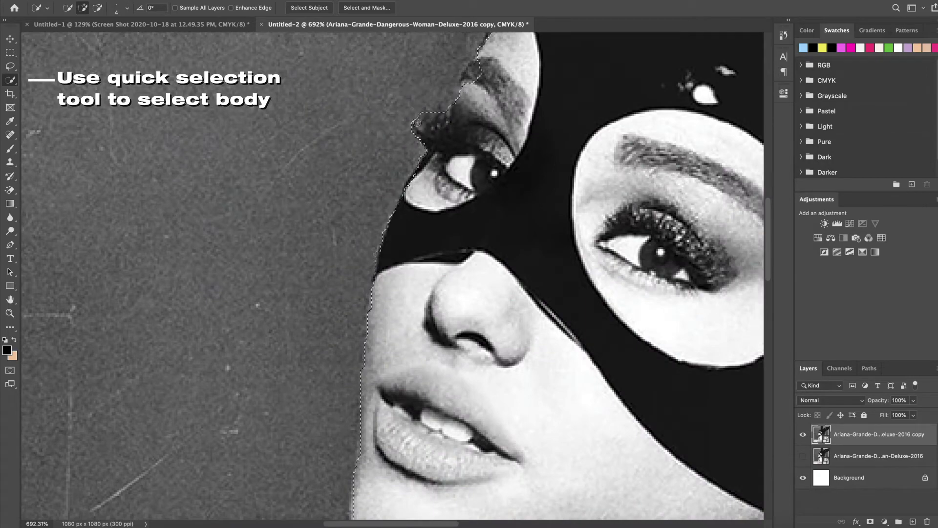
pyautogui.click(470, 74)
pyautogui.moveTo(482, 52); pyautogui.dragTo(357, 253)
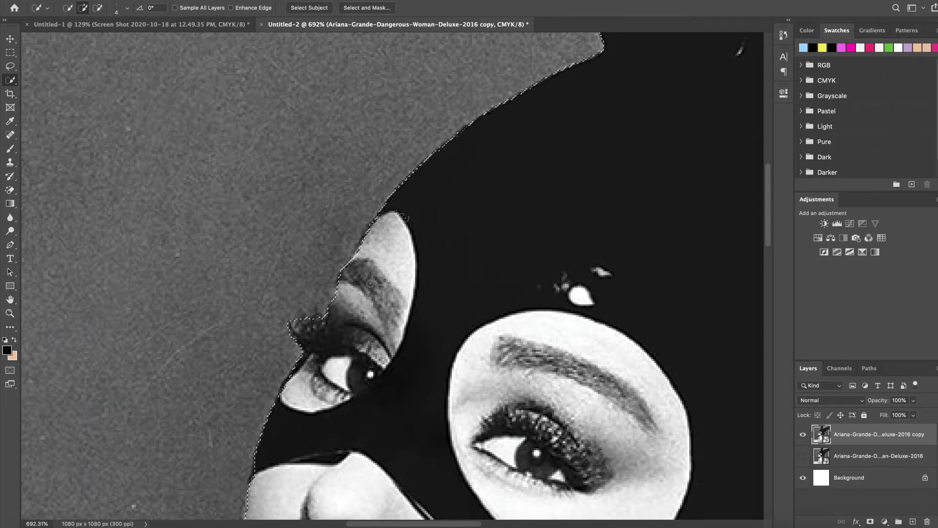
# Turn the body selection into a layer mask on the cover's copy layer.
pyautogui.press('super+minus')
pyautogui.press('super+minus')
pyautogui.press('super+minus')
pyautogui.press('super+minus')
pyautogui.press('super+minus')
pyautogui.press('super+minus')
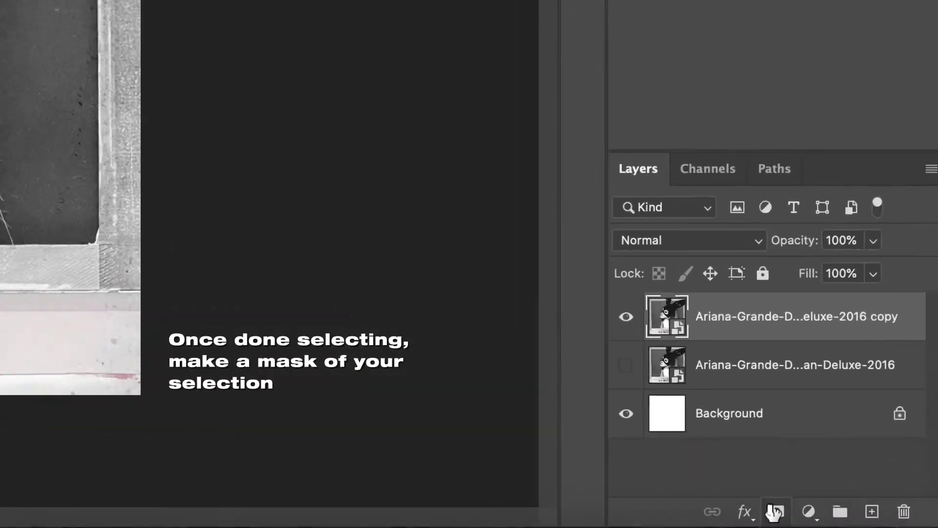
pyautogui.click(775, 511)
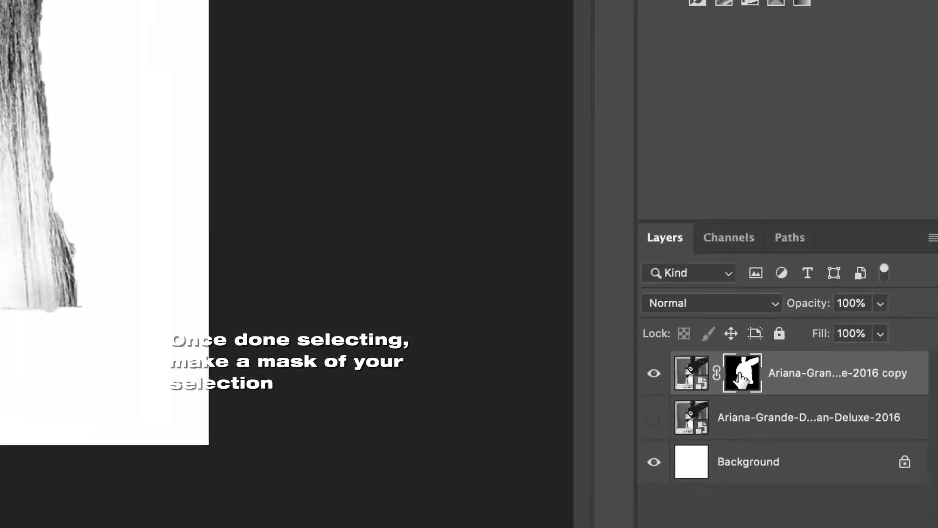
# Refine the body layer's mask with Smooth 30 and Contrast 35%.
pyautogui.doubleClick(740, 378)
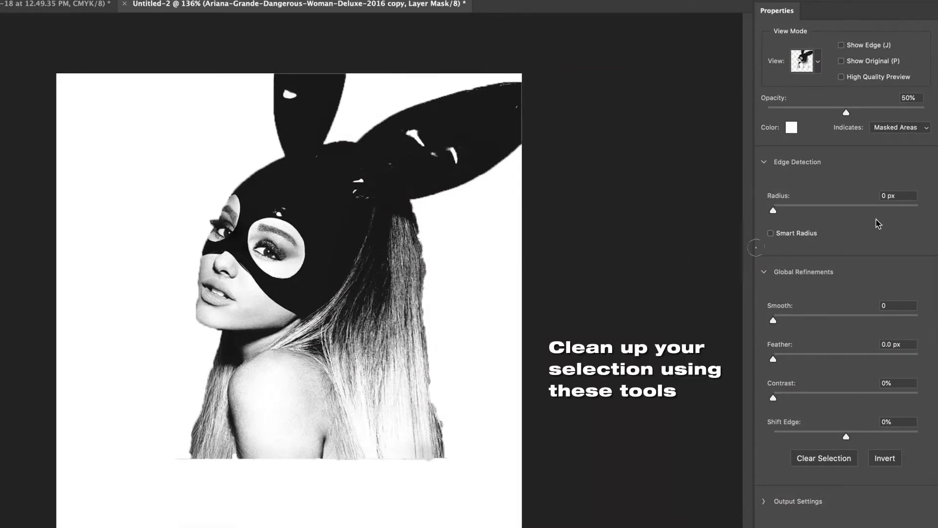
pyautogui.moveTo(773, 320); pyautogui.dragTo(818, 321)
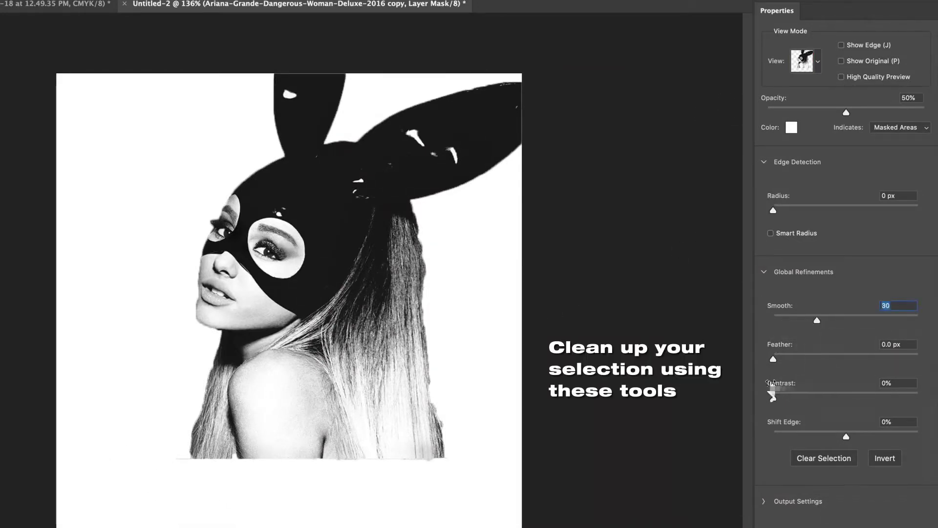
pyautogui.moveTo(773, 397); pyautogui.dragTo(825, 398)
# Brush along the outer edge of the woman's hair to refine the mask there.
pyautogui.scroll(5, 193, 409)
pyautogui.scroll(-5, 195, 419)
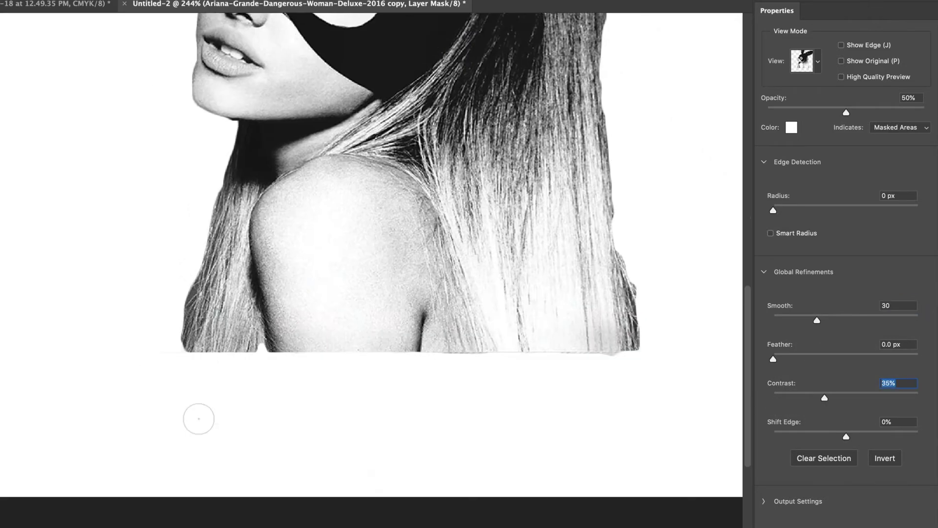
pyautogui.scroll(5, 166, 349)
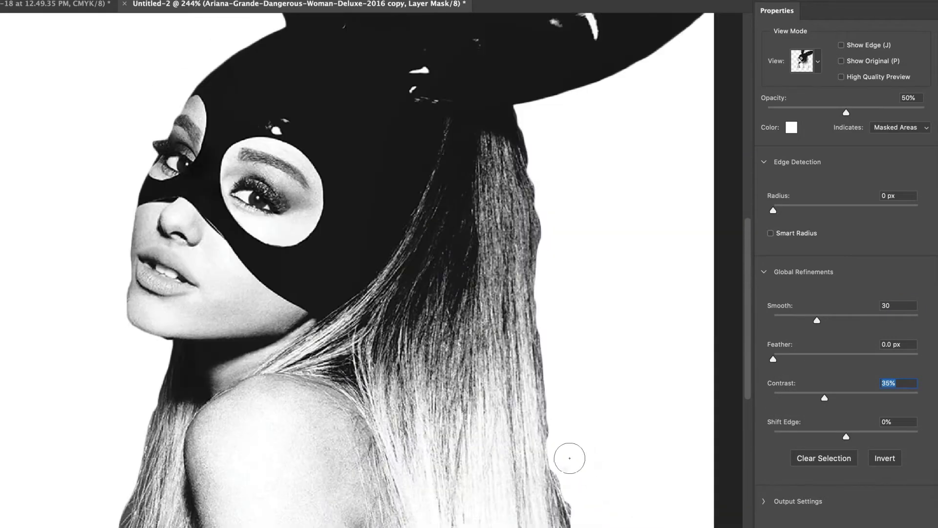
pyautogui.moveTo(545, 464); pyautogui.dragTo(538, 401)
pyautogui.moveTo(532, 321); pyautogui.dragTo(527, 251)
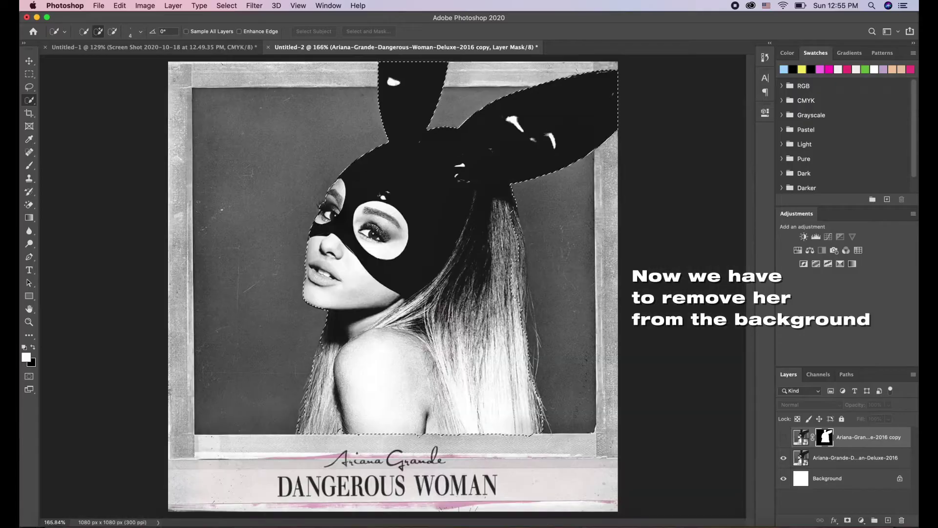
# Invert the body selection and use it to mask the woman out of the original cover layer.
pyautogui.click(314, 6)
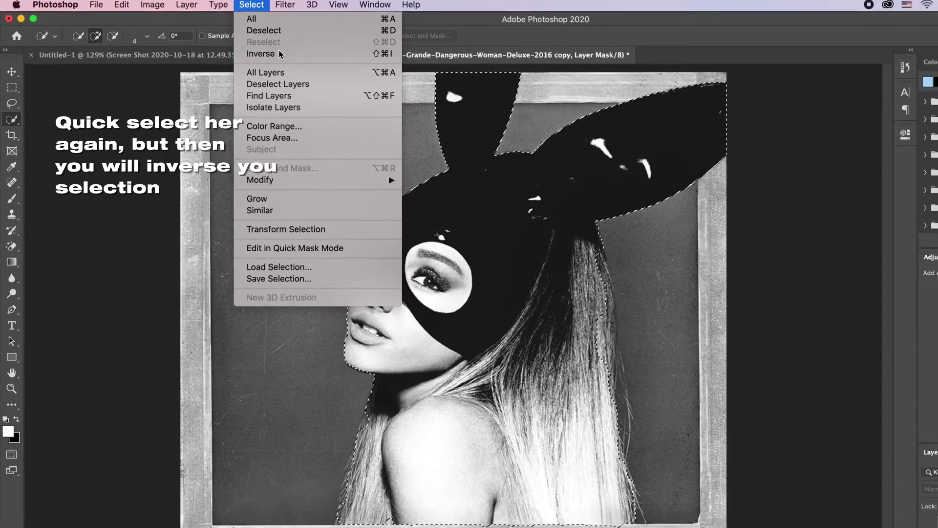
pyautogui.click(278, 52)
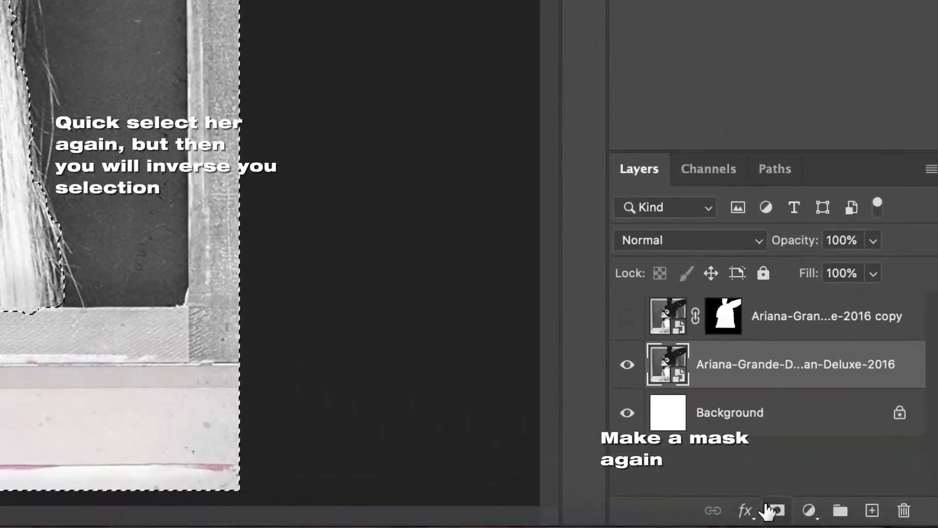
pyautogui.click(858, 520)
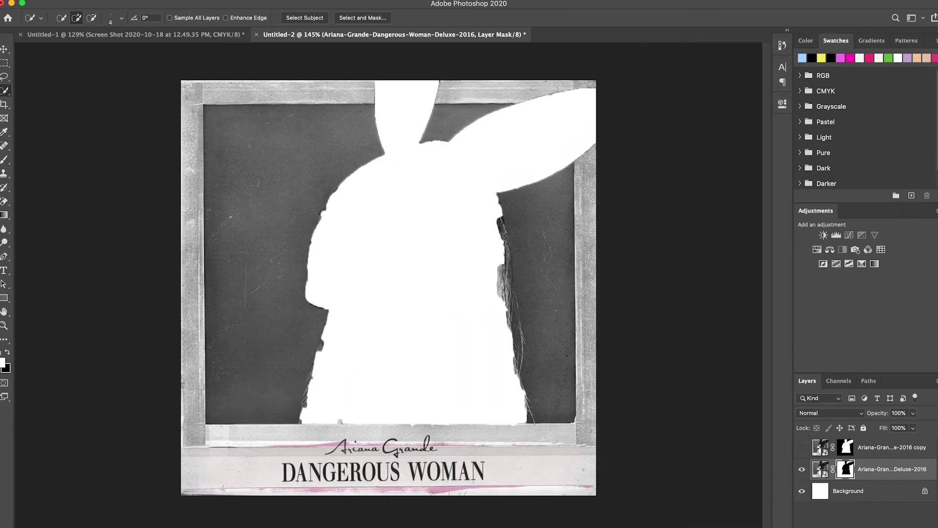
# Open the original cover JPG from the desktop in Preview and screenshot a tall strip of its dark grey backdrop.
pyautogui.press('v')
pyautogui.moveTo(3, 158); pyautogui.dragTo(116, 160)
pyautogui.click(39, 223)
pyautogui.click(40, 233)
pyautogui.click(39, 233)
pyautogui.doubleClick(39, 233)
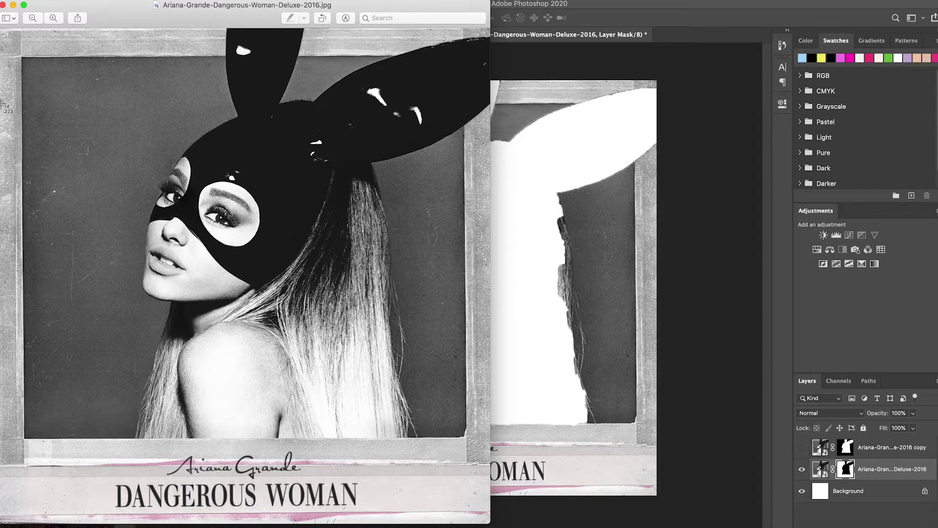
pyautogui.moveTo(23, 70); pyautogui.dragTo(133, 434)
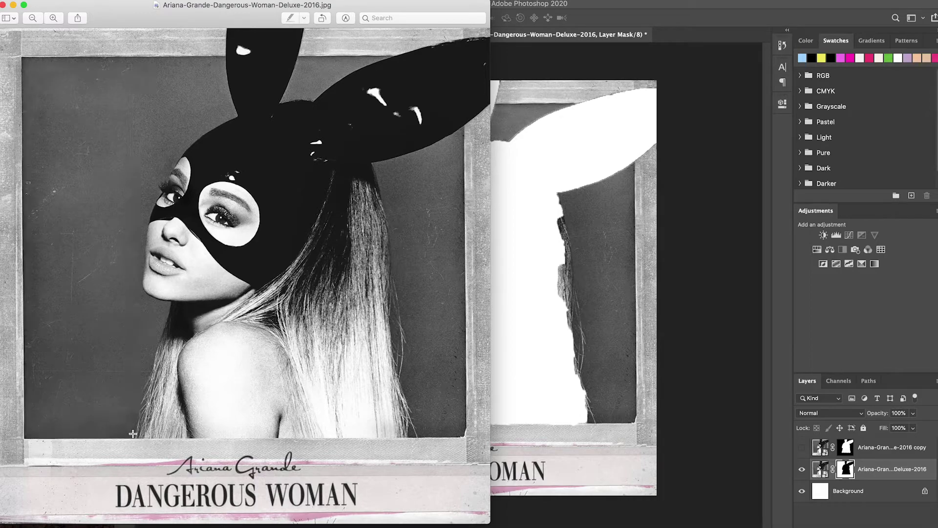
# Close the cover image and place the backdrop screenshot in the Photoshop document above the masked background layer.
pyautogui.click(3, 6)
pyautogui.moveTo(927, 499); pyautogui.dragTo(569, 244)
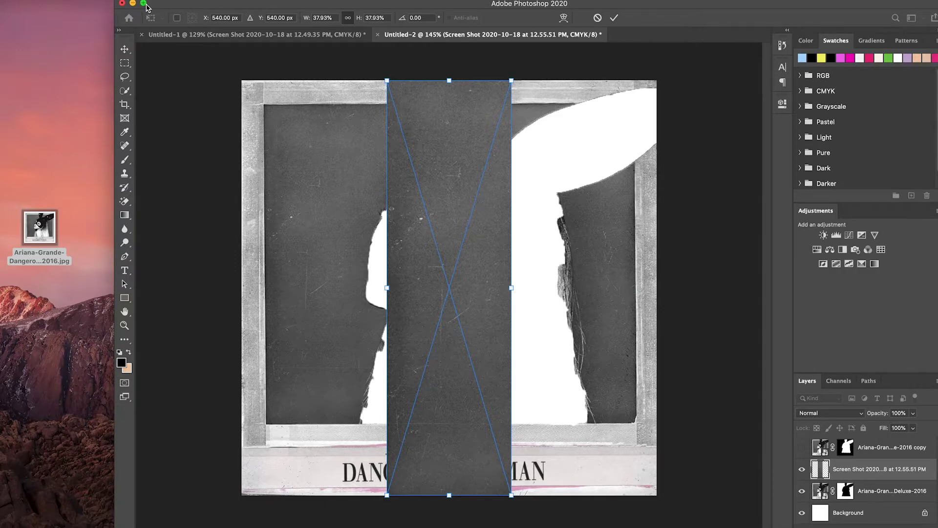
pyautogui.click(146, 7)
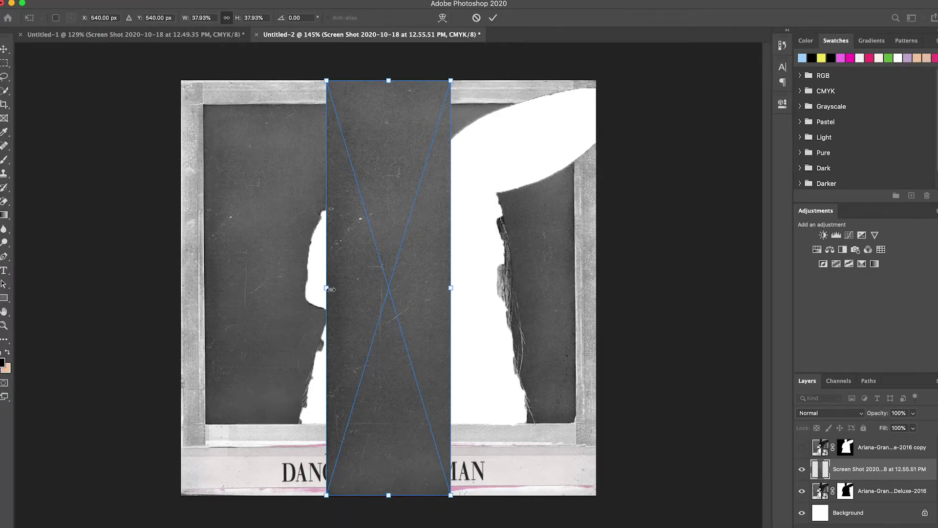
# Stretch the placed backdrop strip so it fills the whole dark panel inside the frame.
pyautogui.moveTo(328, 288); pyautogui.dragTo(205, 290)
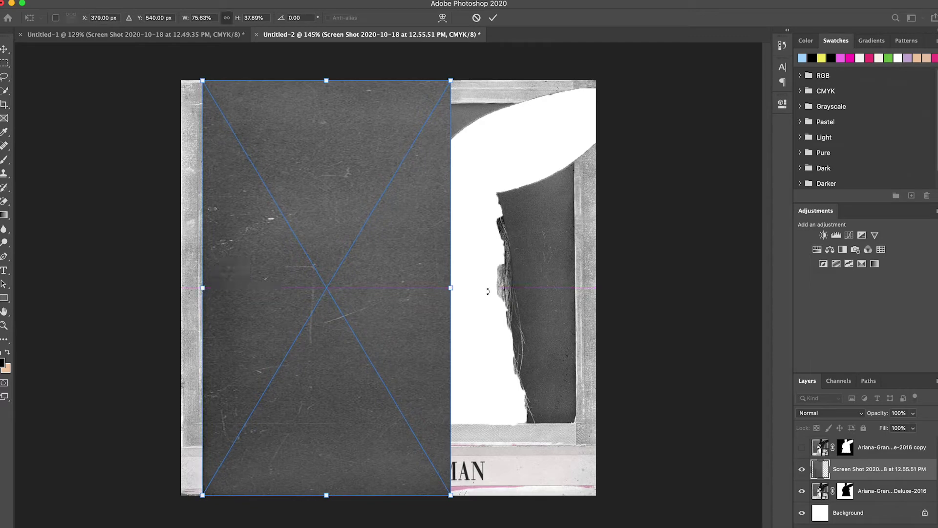
pyautogui.moveTo(451, 288); pyautogui.dragTo(574, 295)
pyautogui.moveTo(388, 495); pyautogui.dragTo(388, 424)
pyautogui.moveTo(391, 81); pyautogui.dragTo(389, 104)
pyautogui.press('Return')
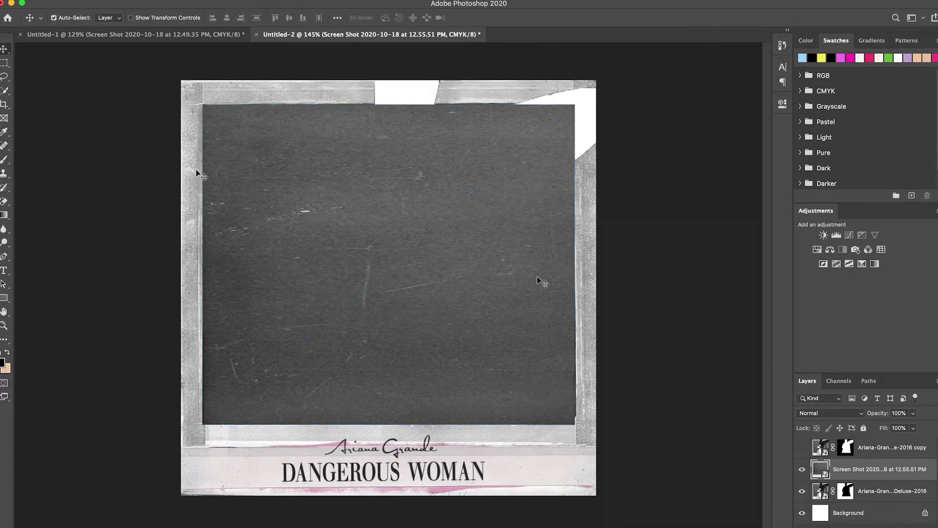
# Preview the cover JPG from the desktop and screenshot a clean strip of its upper grey border.
pyautogui.moveTo(1, 147); pyautogui.dragTo(101, 147)
pyautogui.click(41, 241)
pyautogui.press('space')
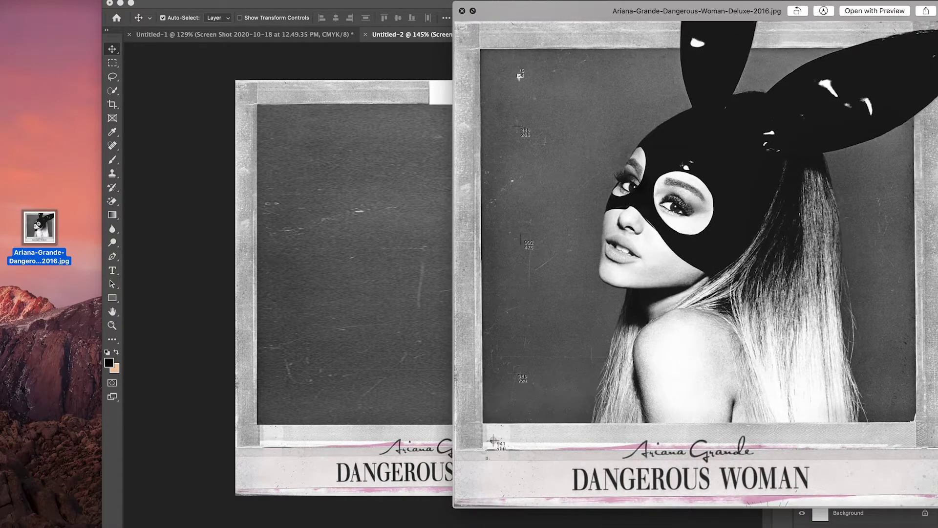
pyautogui.moveTo(480, 24); pyautogui.dragTo(676, 48)
pyautogui.press('space')
# Place the border screenshot over the gaps in the frame's upper edge and stretch it to the canvas's right edge.
pyautogui.moveTo(864, 515); pyautogui.dragTo(520, 304)
pyautogui.click(130, 4)
pyautogui.moveTo(181, 288); pyautogui.dragTo(418, 293)
pyautogui.moveTo(510, 313); pyautogui.dragTo(423, 97)
pyautogui.moveTo(507, 93); pyautogui.dragTo(580, 97)
pyautogui.press('super+z')
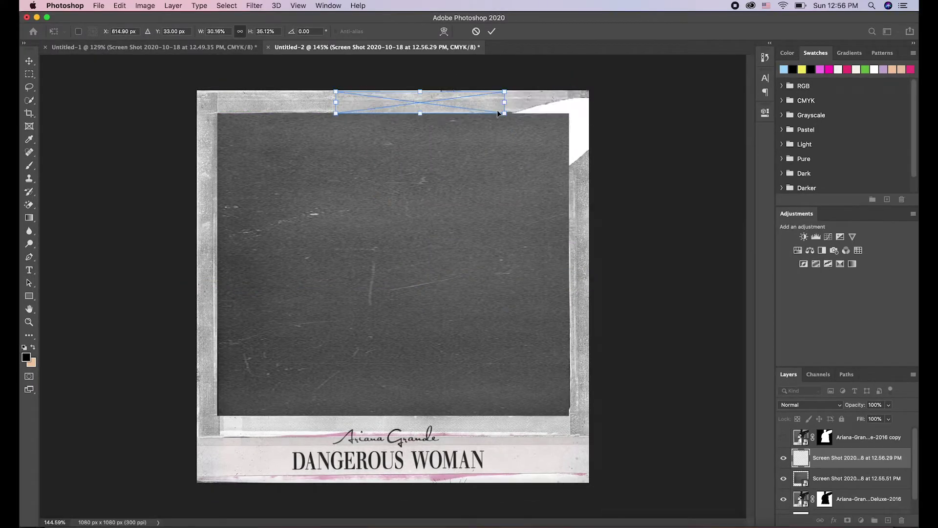
pyautogui.moveTo(505, 109); pyautogui.dragTo(589, 104)
pyautogui.press('Return')
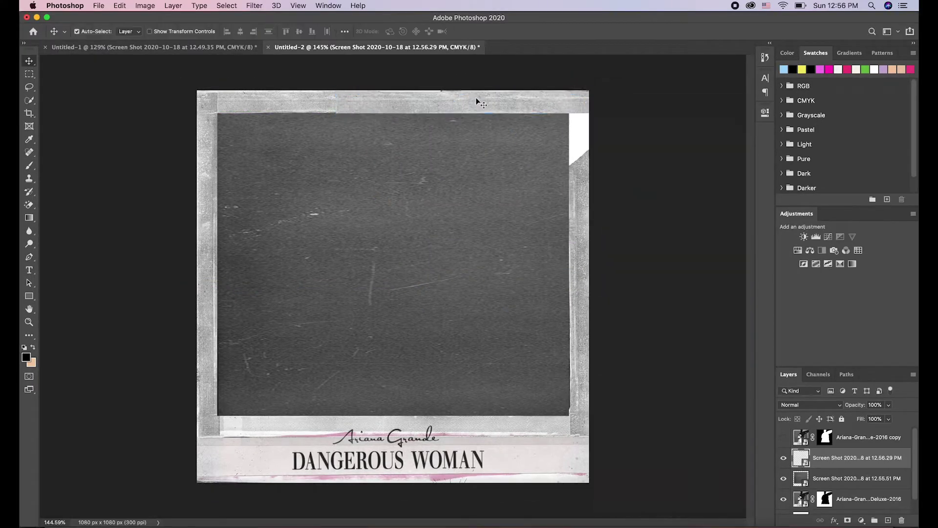
# Duplicate the border strip and transform the copy to cover the gap in the frame's right side.
pyautogui.keyDown('alt'); pyautogui.moveTo(477, 101); pyautogui.dragTo(453, 171); pyautogui.keyUp('alt')
pyautogui.press('super+t')
pyautogui.moveTo(369, 170); pyautogui.dragTo(586, 142)
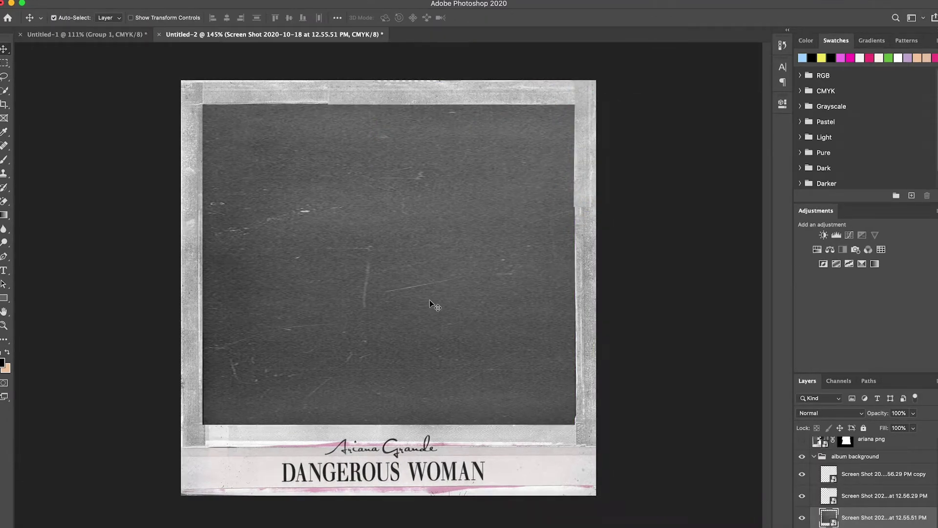
# Stretch the dark backdrop layer upward past the top of the canvas.
pyautogui.press('super+t')
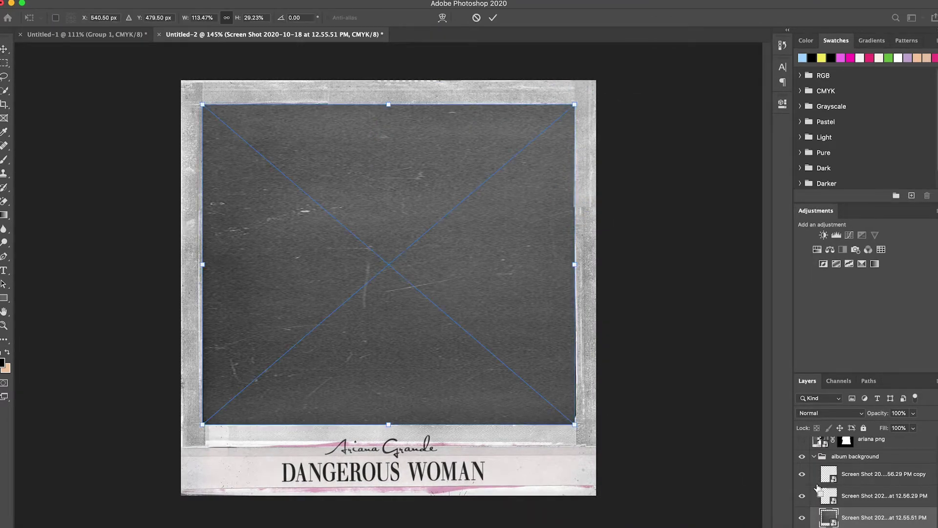
pyautogui.moveTo(388, 104); pyautogui.dragTo(388, 1)
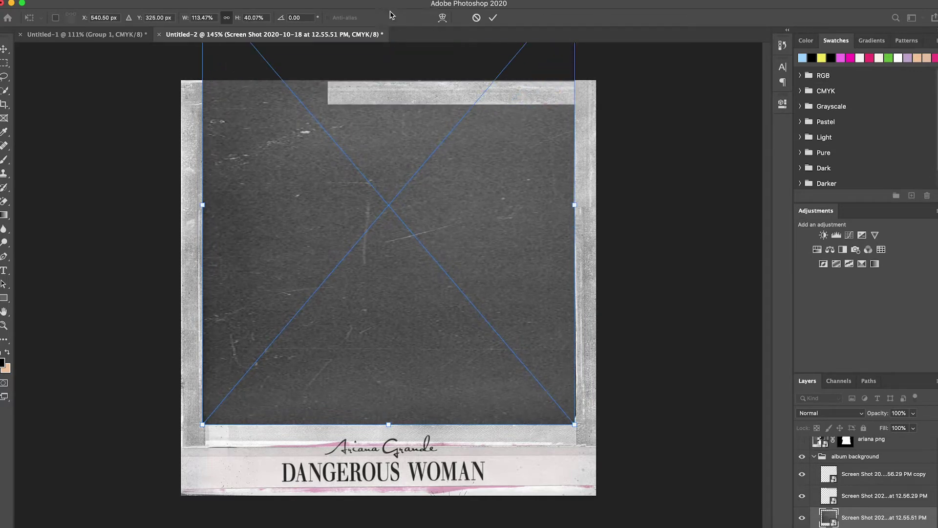
pyautogui.press('super+minus')
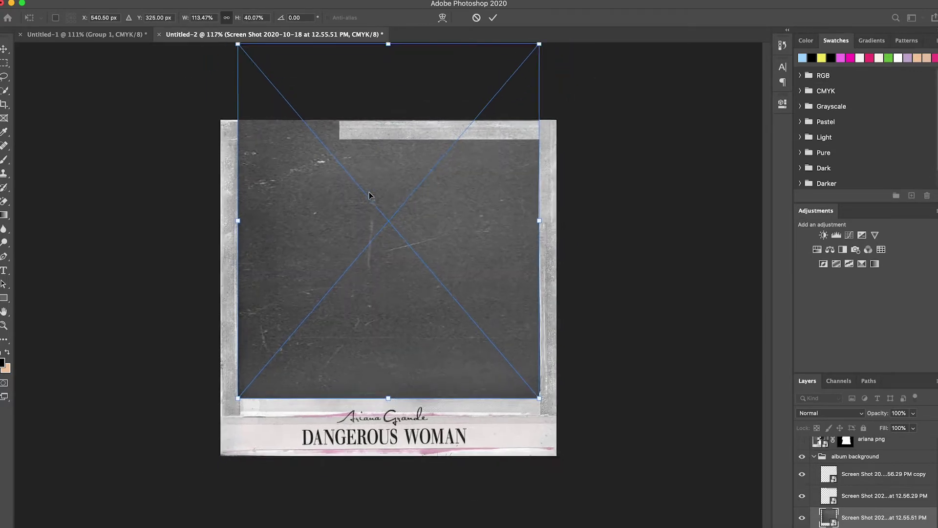
pyautogui.moveTo(387, 91); pyautogui.dragTo(391, 53)
pyautogui.press('Return')
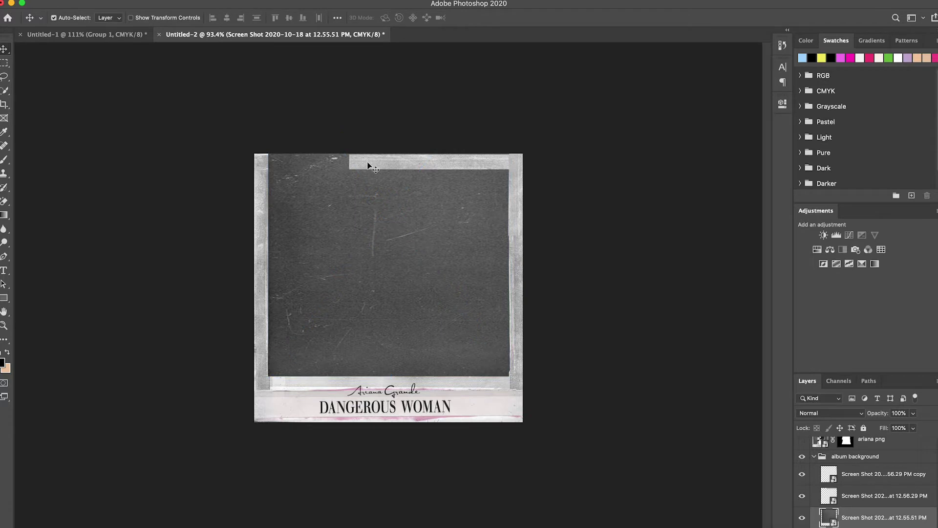
# Extend the upper border strip left to the frame's inner left edge and up past the canvas, to 66.41% width and 50.23% height.
pyautogui.click(369, 166)
pyautogui.hotkey('ctrl', 't')
pyautogui.scroll(2, 369, 165)
pyautogui.scroll(2, 368, 165)
pyautogui.moveTo(335, 122); pyautogui.dragTo(230, 122)
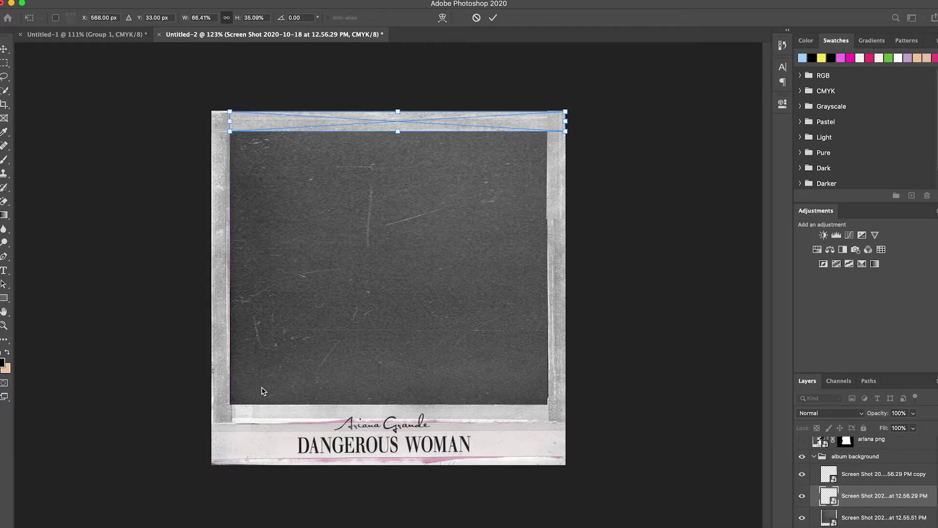
pyautogui.moveTo(398, 112); pyautogui.dragTo(398, 98)
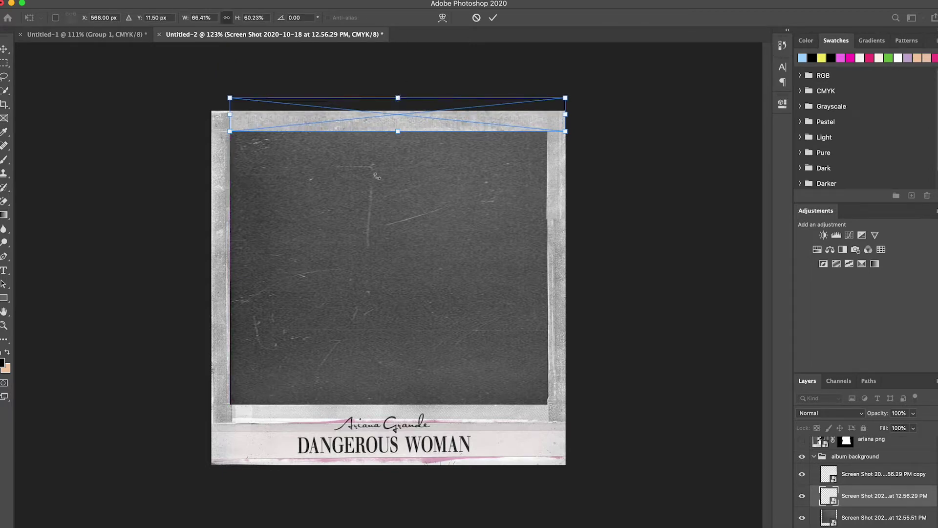
pyautogui.press('Return')
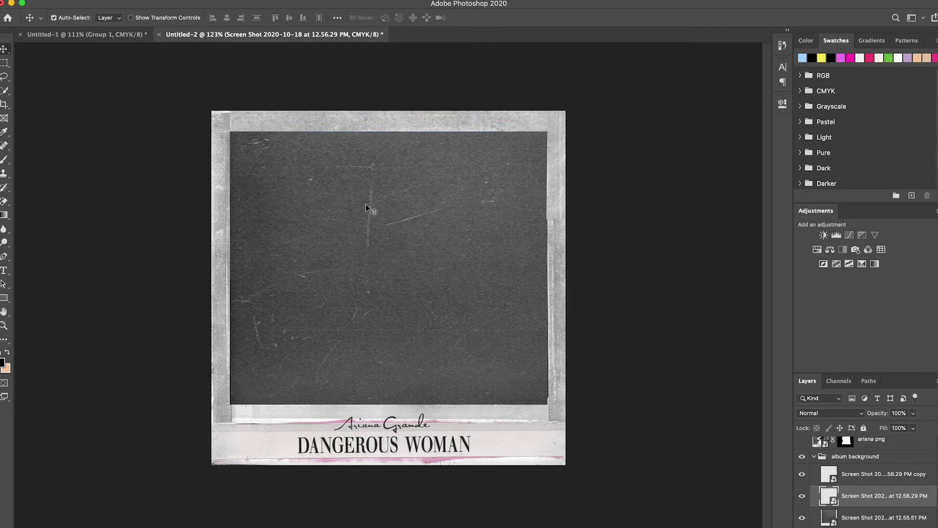
# Show the "ariana png" layer and collapse the "album background" group.
pyautogui.scroll(1, 865, 461)
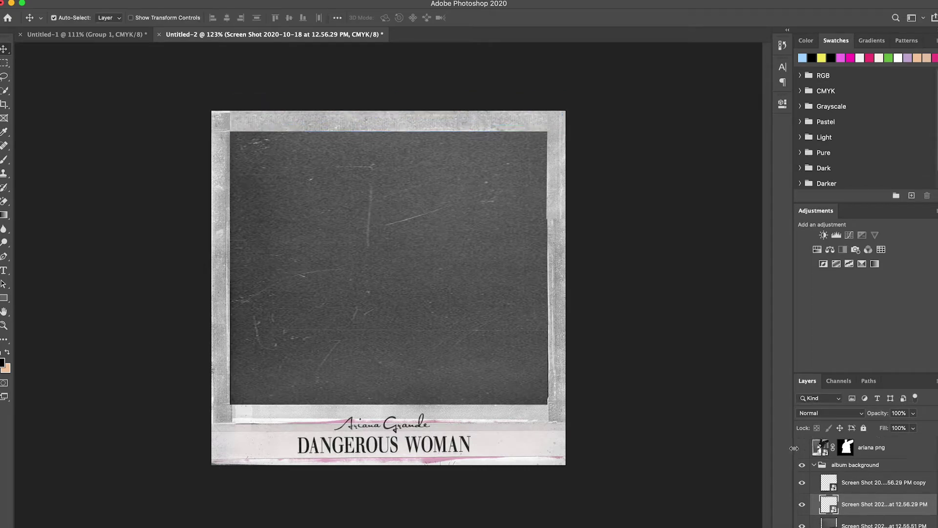
pyautogui.click(802, 448)
pyautogui.click(811, 466)
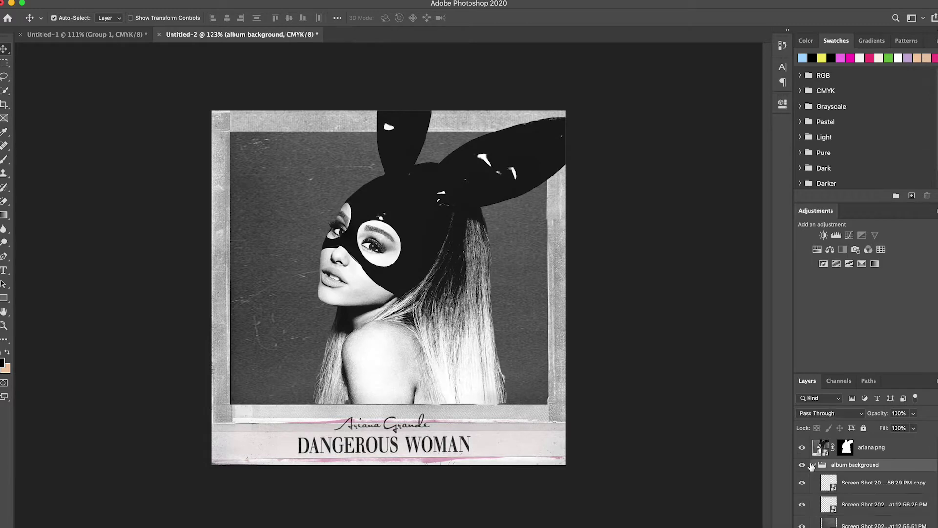
pyautogui.click(814, 465)
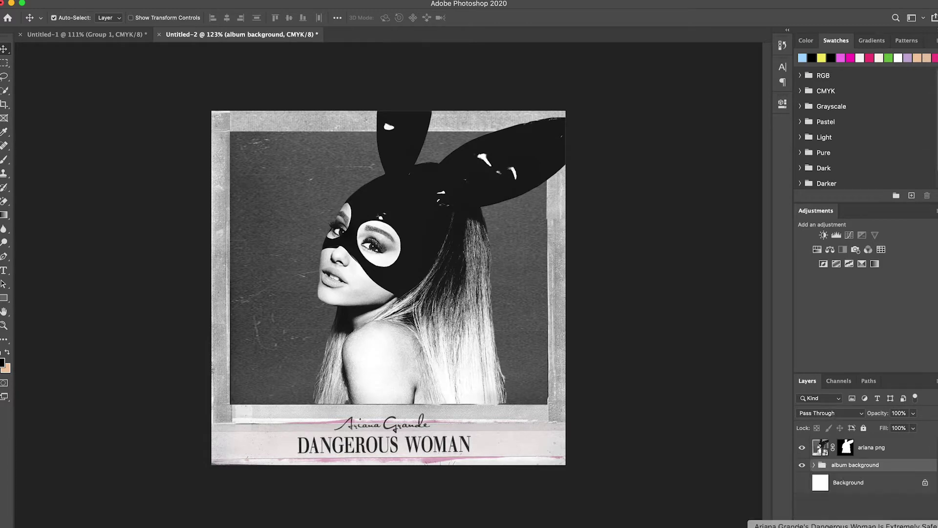
# Show only the "ariana png" cut-out on transparency and bring up the Quick Export as PNG option.
pyautogui.click(802, 448)
pyautogui.click(802, 448)
pyautogui.click(802, 448)
pyautogui.click(802, 466)
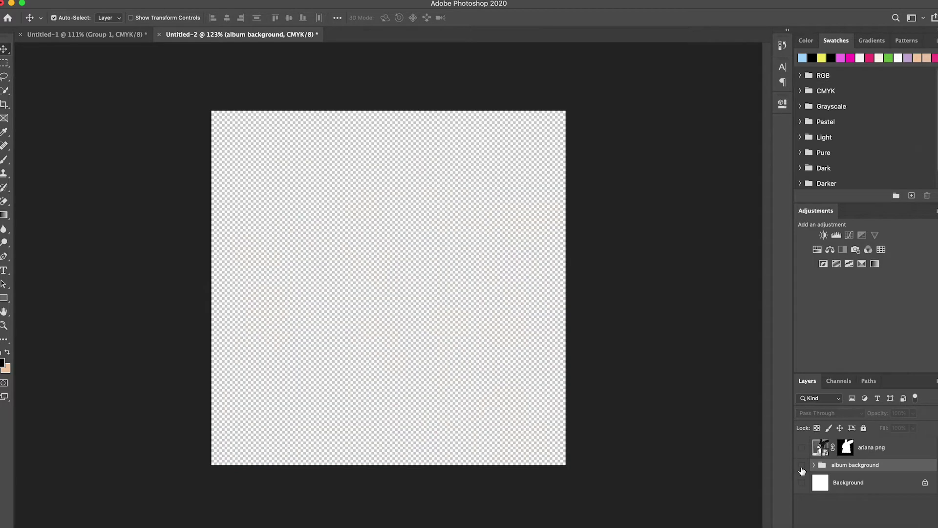
pyautogui.click(802, 448)
pyautogui.click(78, 0)
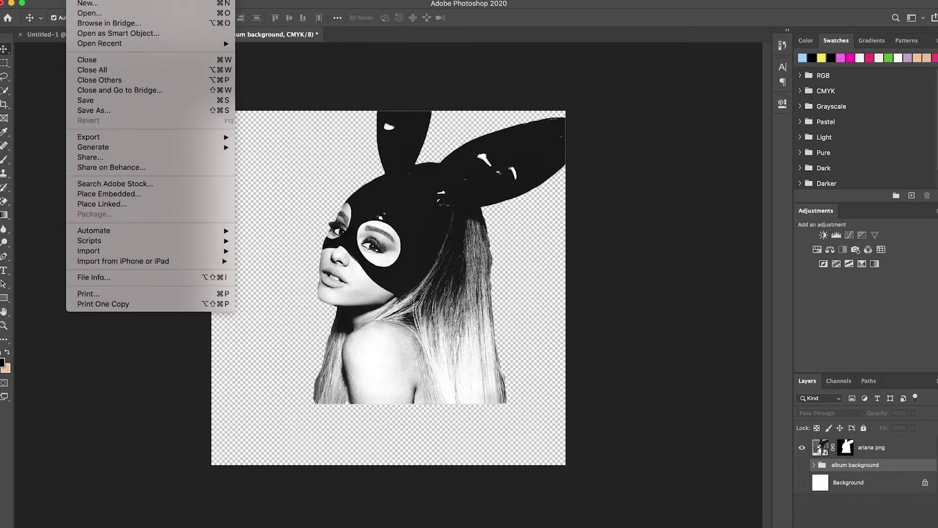
pyautogui.moveTo(233, 139)
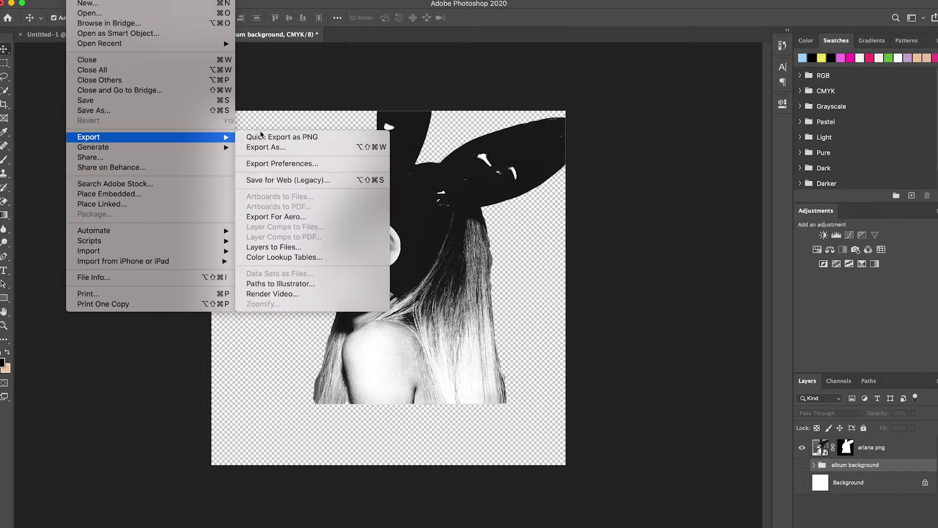
pyautogui.click(888, 440)
# Hide the "ariana png" layer, show only the "album background" group, and bring up its Quick Export as PNG option.
pyautogui.click(802, 447)
pyautogui.click(801, 465)
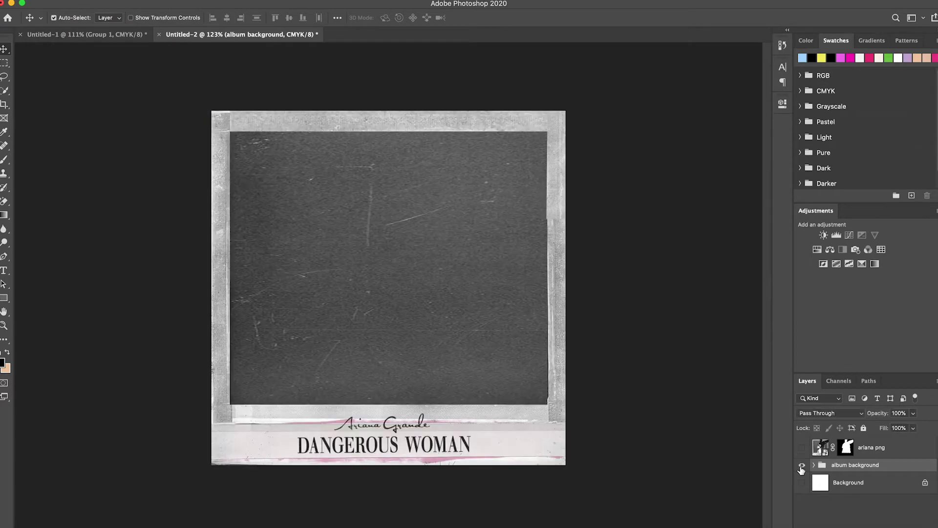
pyautogui.click(37, 1)
pyautogui.moveTo(97, 1)
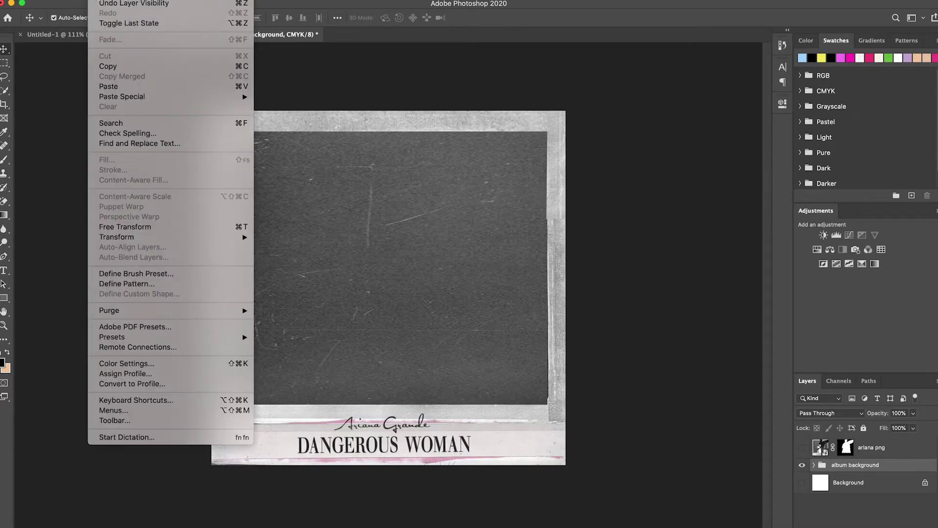
pyautogui.moveTo(179, 137)
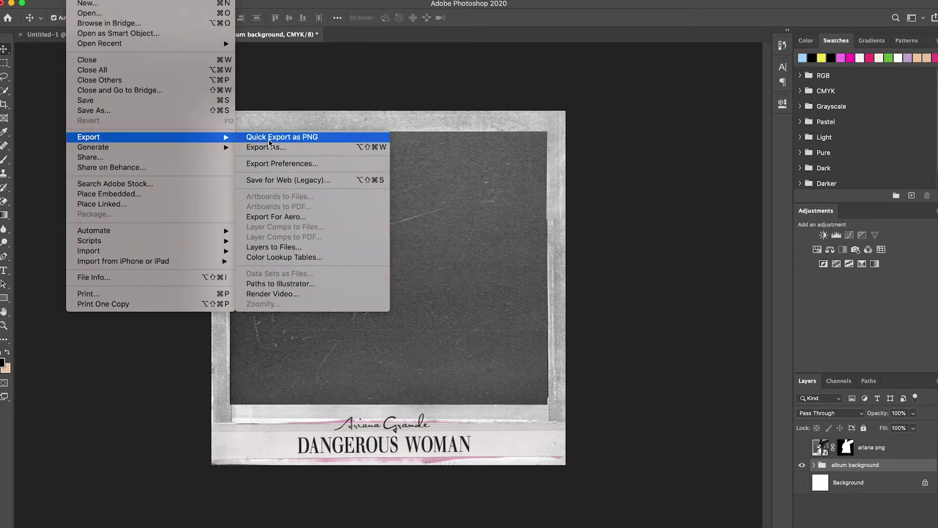
pyautogui.click(620, 175)
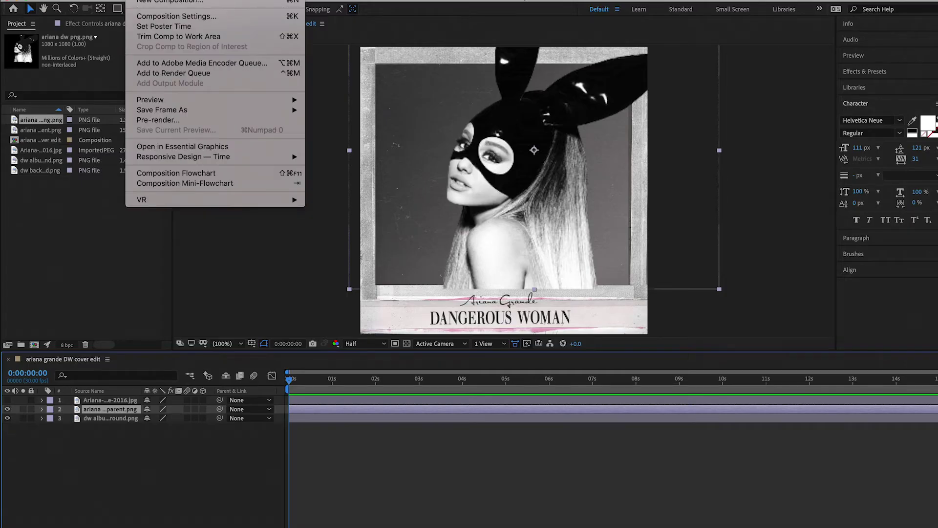
# Switch to After Effects and duplicate the transparent body layer in the "ariana grande DW cover edit" composition.
pyautogui.click(175, 489)
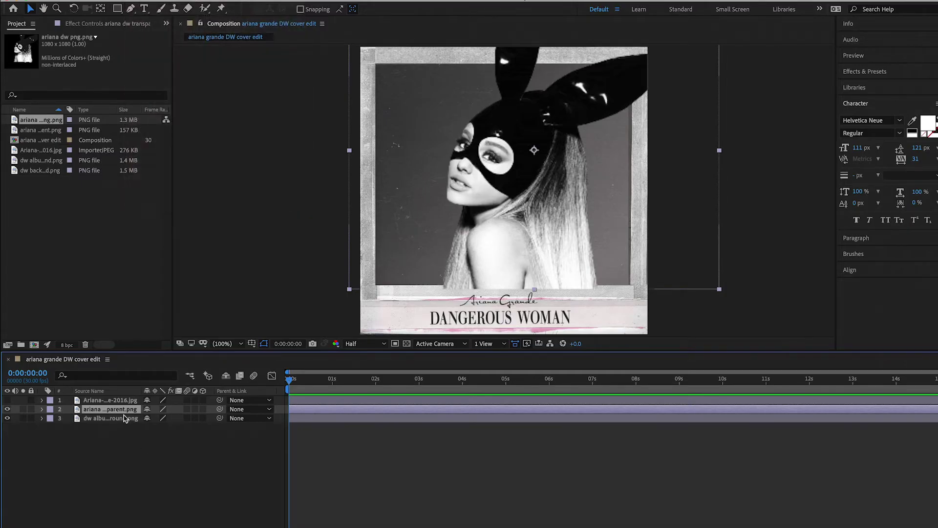
pyautogui.click(161, 442)
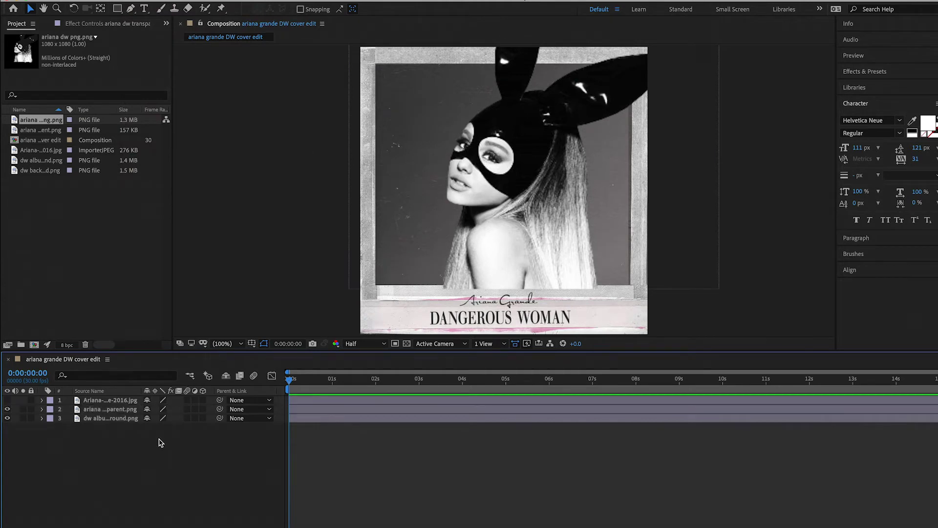
pyautogui.click(126, 413)
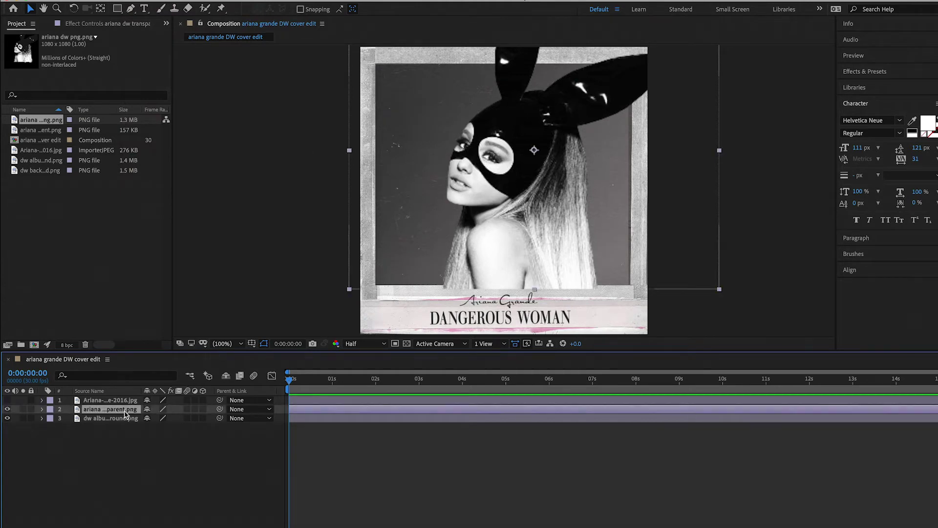
pyautogui.click(8, 410)
pyautogui.click(8, 410)
pyautogui.hotkey('ctrl', 'd')
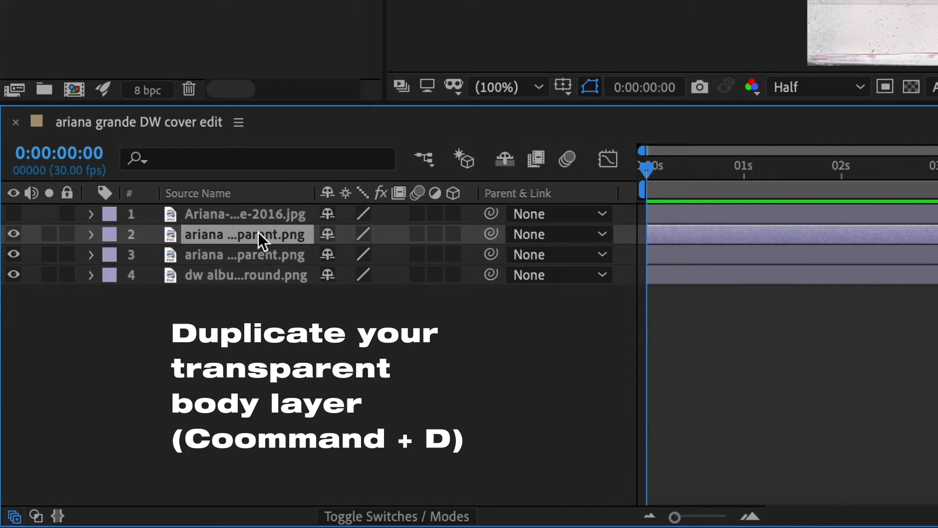
pyautogui.click(247, 253)
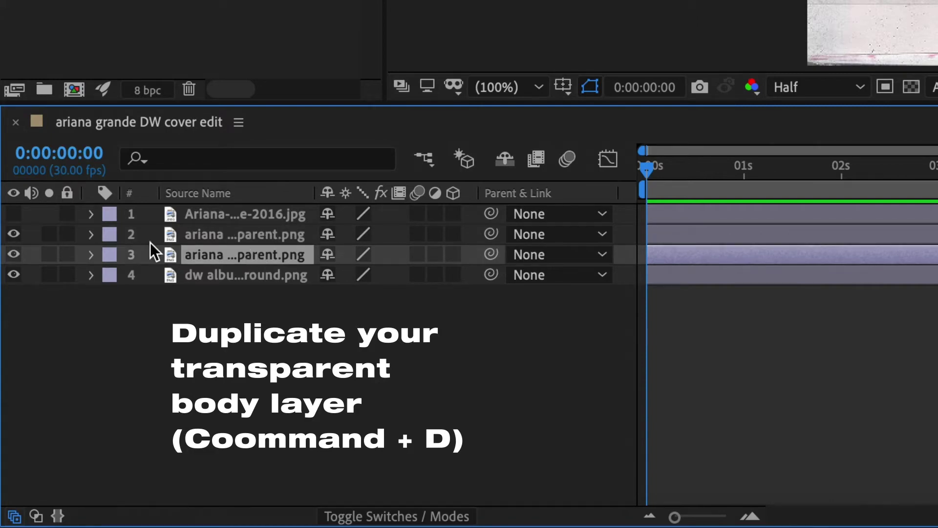
pyautogui.hotkey('ctrl', 'shift', 'a')
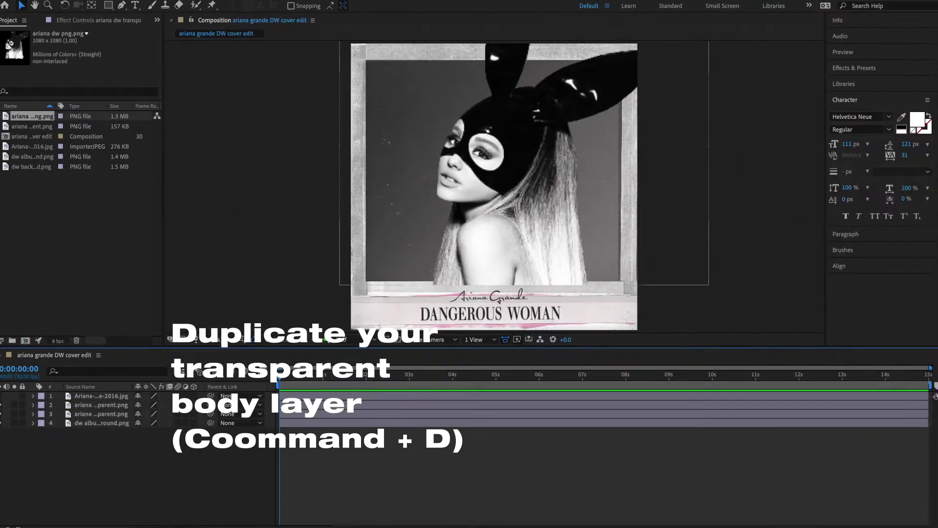
# Select the upper copy of the transparent body layer and open the effects and presets search.
pyautogui.click(292, 239)
pyautogui.click(853, 68)
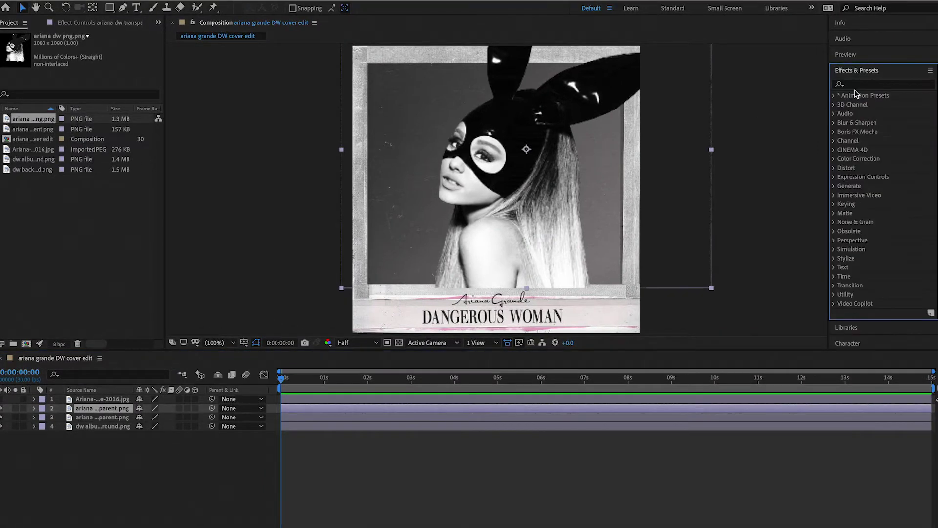
pyautogui.click(857, 85)
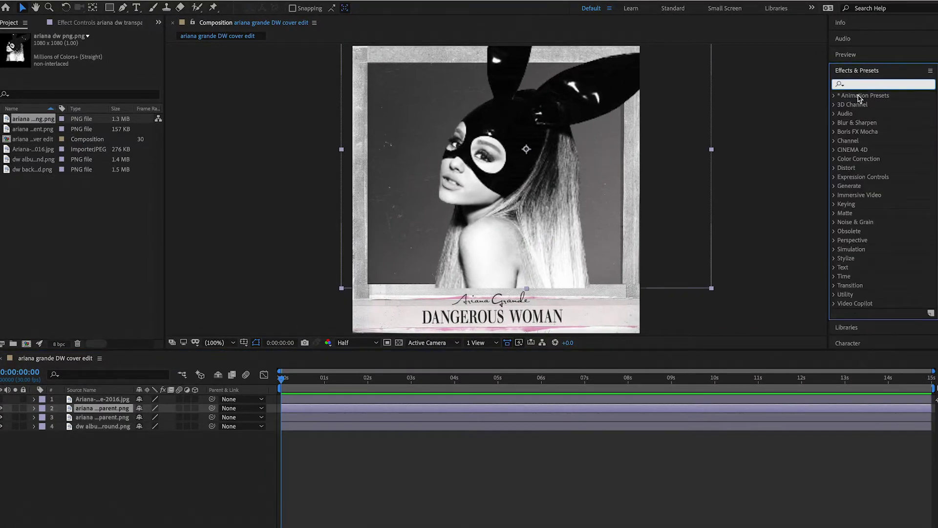
# Draw a closed Pen mask on the upper body layer along the near eye's lower lash line and the skin beneath it.
pyautogui.click(126, 362)
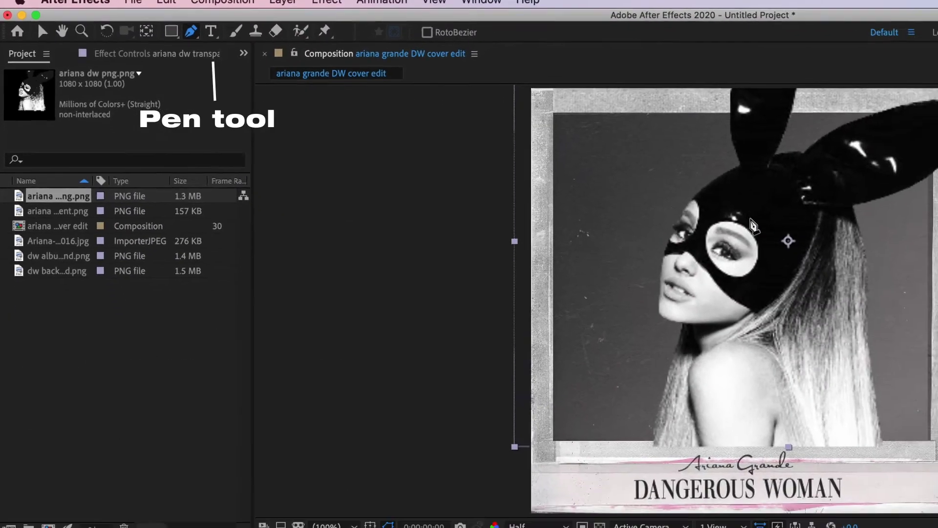
pyautogui.scroll(4, 849, 250)
pyautogui.scroll(-3, 849, 250)
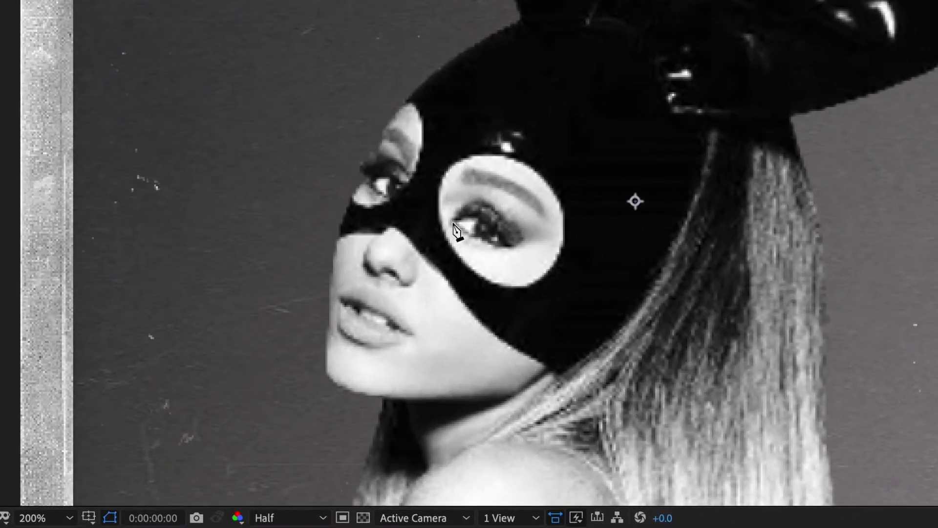
pyautogui.scroll(4, 457, 231)
pyautogui.scroll(-5, 457, 232)
pyautogui.scroll(2, 457, 231)
pyautogui.click(452, 219)
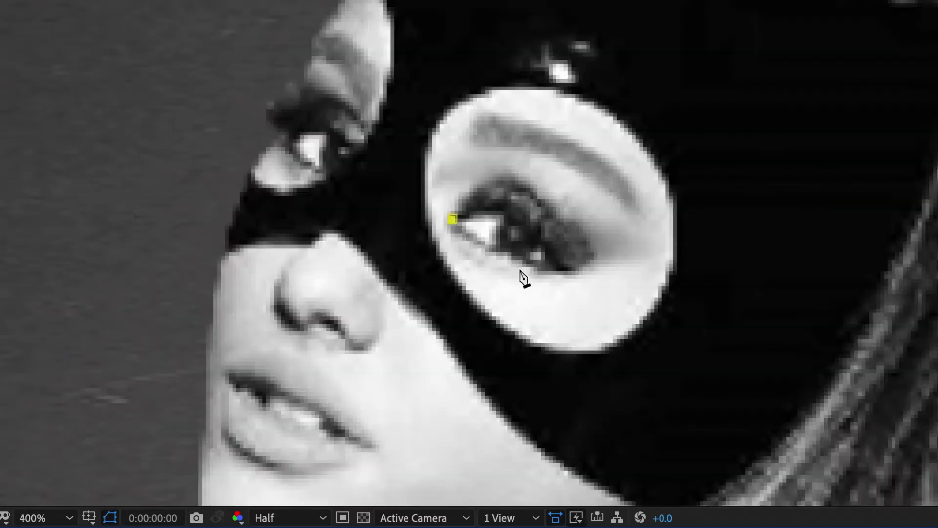
pyautogui.moveTo(544, 270); pyautogui.dragTo(587, 277)
pyautogui.click(594, 270)
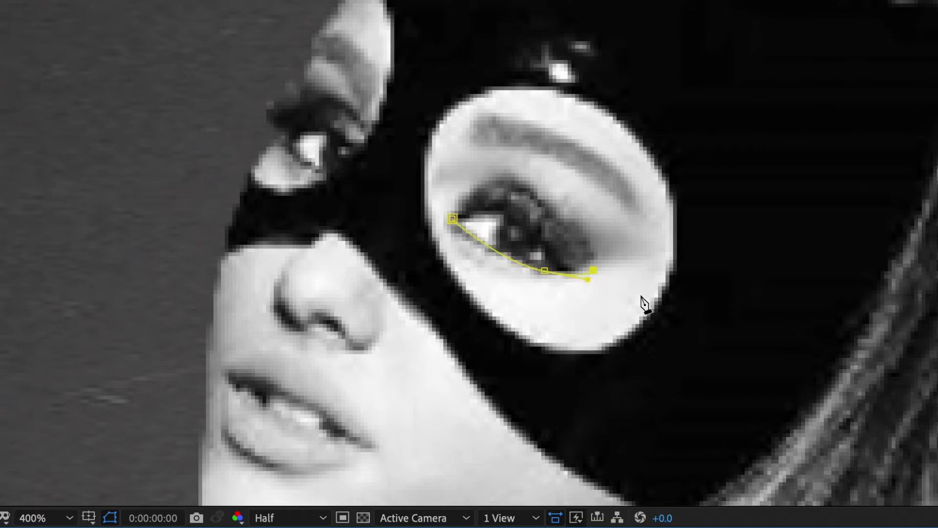
pyautogui.moveTo(611, 334); pyautogui.dragTo(602, 340)
pyautogui.moveTo(489, 307); pyautogui.dragTo(459, 276)
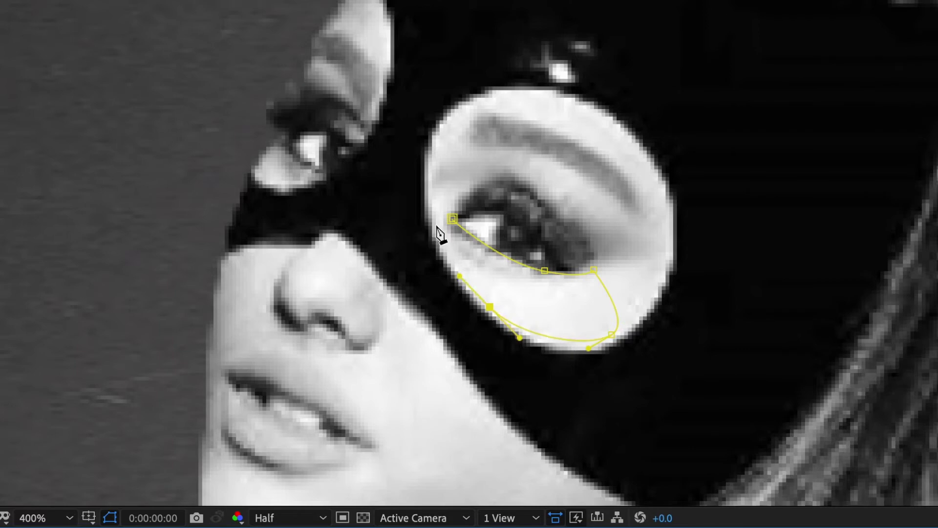
pyautogui.moveTo(436, 221); pyautogui.dragTo(454, 175)
pyautogui.click(453, 219)
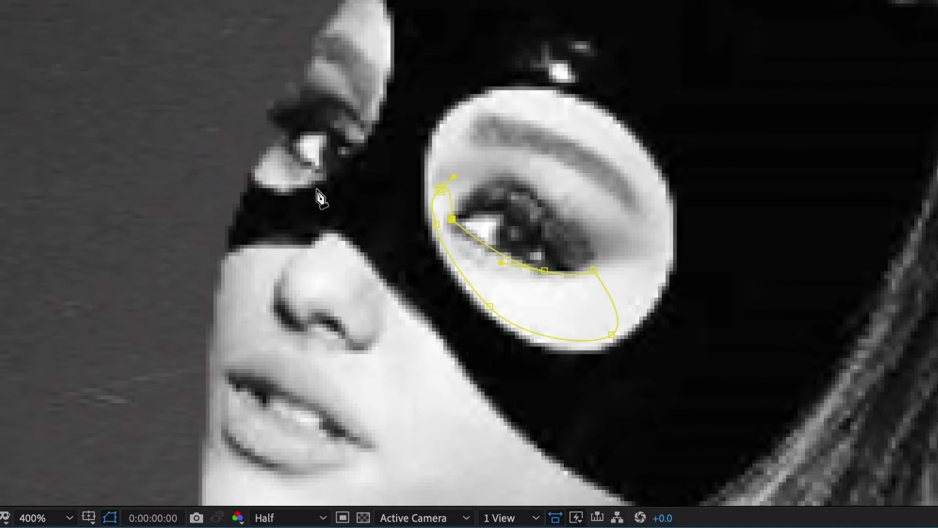
# Draw a second closed Pen mask along the far eye's lower lash line and around the skin beneath it.
pyautogui.click(326, 174)
pyautogui.moveTo(288, 141); pyautogui.dragTo(289, 119)
pyautogui.moveTo(258, 171); pyautogui.dragTo(251, 177)
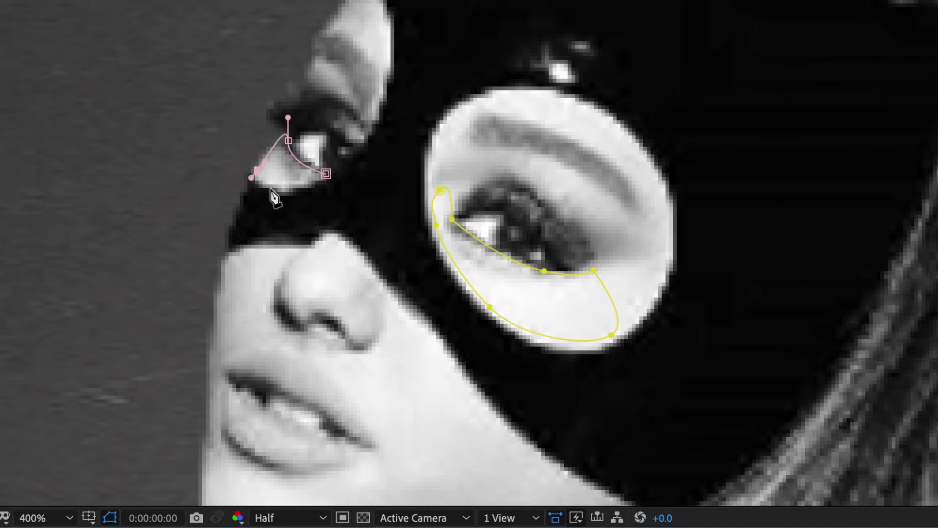
pyautogui.moveTo(289, 118); pyautogui.dragTo(292, 122)
pyautogui.click(289, 129)
pyautogui.moveTo(267, 196); pyautogui.dragTo(340, 189)
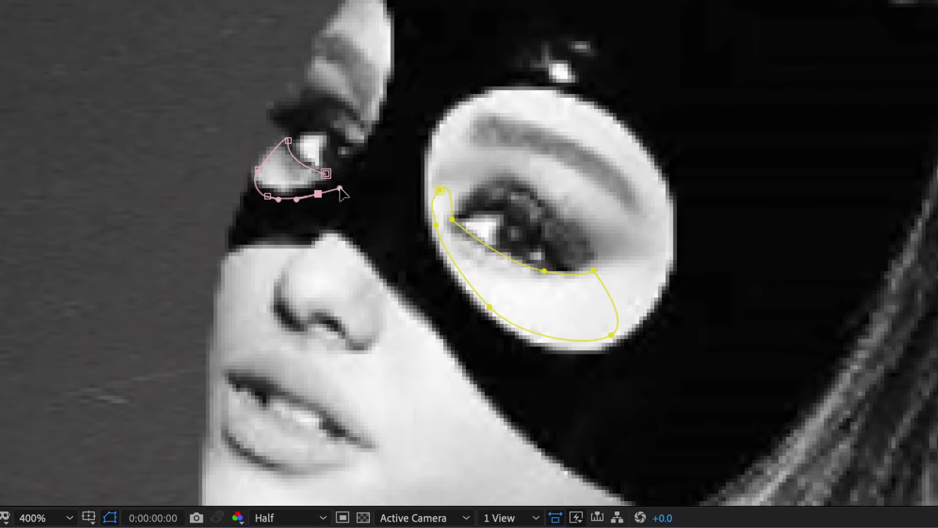
pyautogui.click(377, 146)
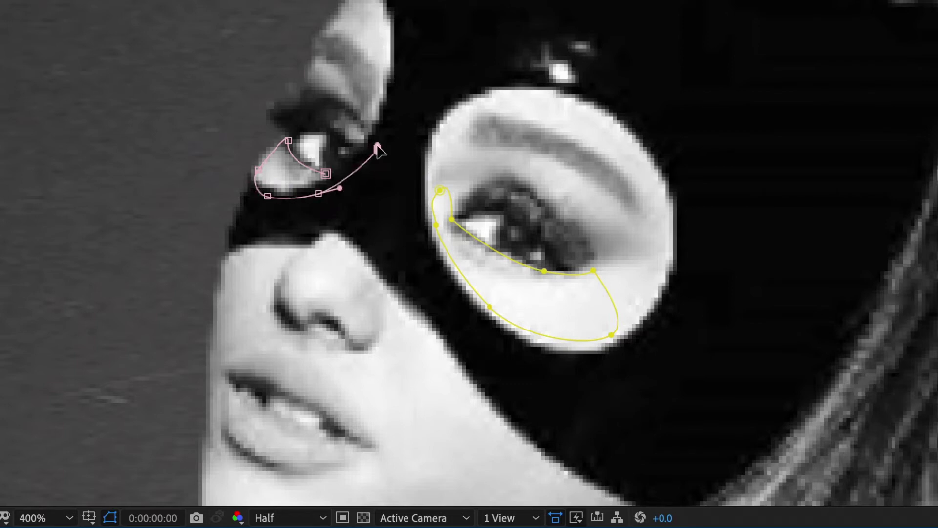
pyautogui.click(328, 175)
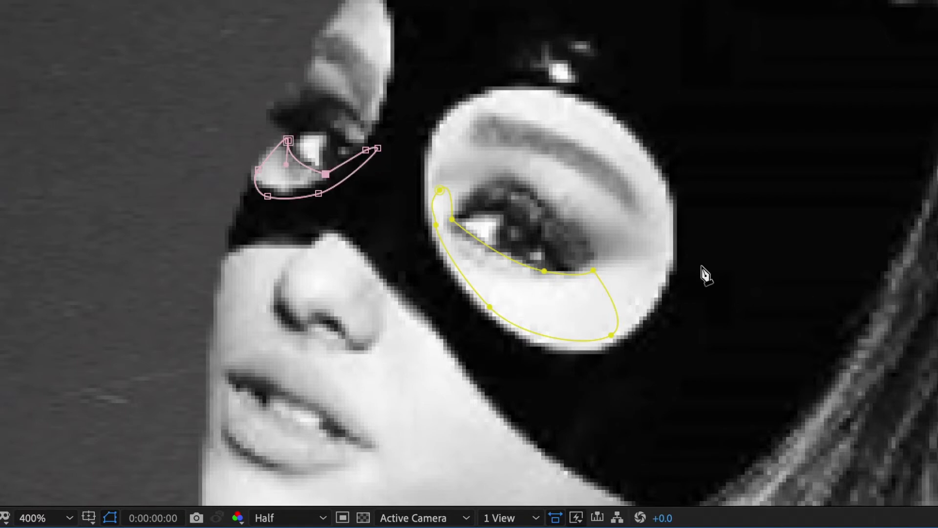
# Move the near-eye mask's outer points outward so its lower edge reaches past the mask opening's rim.
pyautogui.click(490, 307)
pyautogui.moveTo(490, 311); pyautogui.dragTo(470, 317)
pyautogui.moveTo(436, 223); pyautogui.dragTo(414, 226)
pyautogui.moveTo(612, 336); pyautogui.dragTo(616, 347)
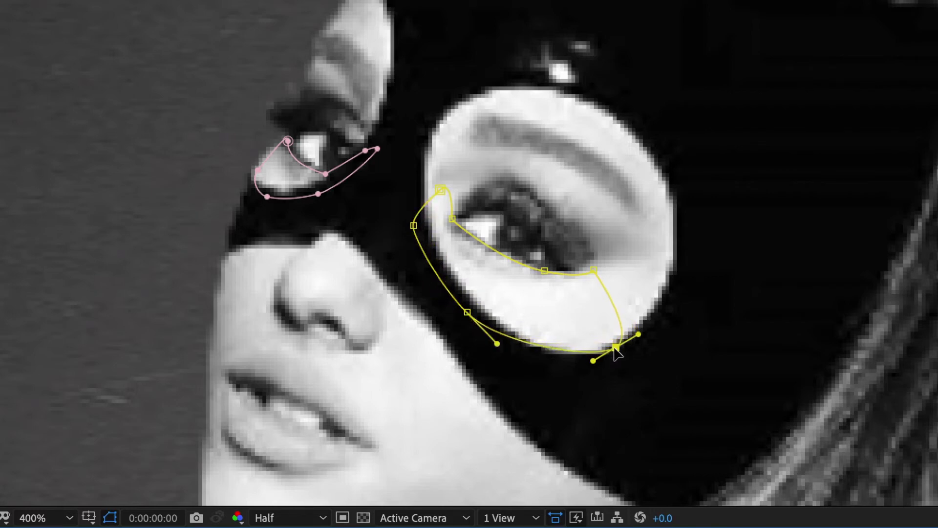
# Reposition the outer and lower points of the far-eye mask outward beyond the skin under the eye.
pyautogui.moveTo(257, 169); pyautogui.dragTo(255, 163)
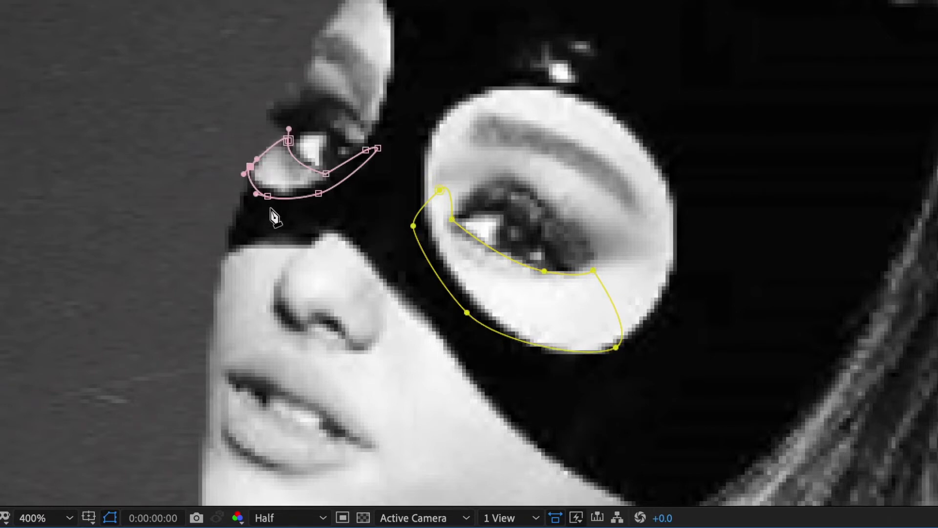
pyautogui.moveTo(267, 197); pyautogui.dragTo(267, 213)
pyautogui.moveTo(319, 194); pyautogui.dragTo(344, 210)
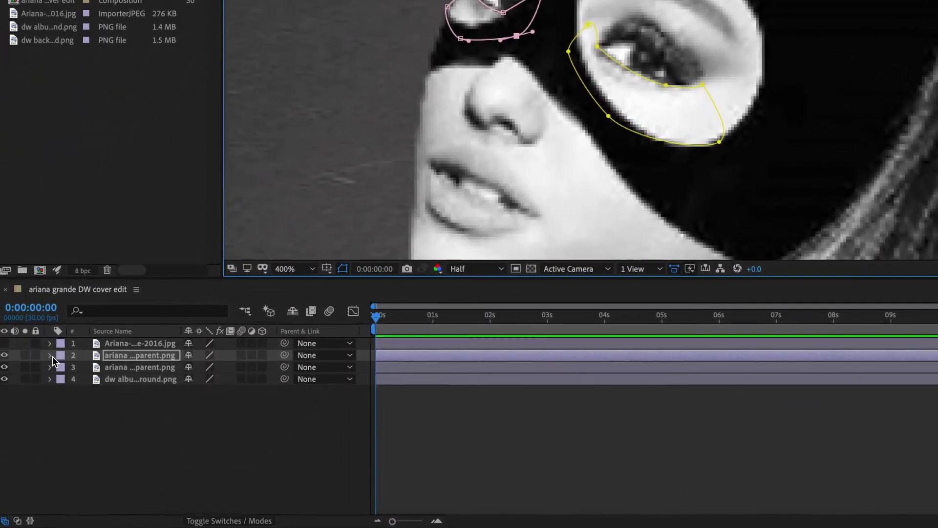
# Set Mask Feather to 2 pixels on both Mask 1 and Mask 2 of the upper body layer, then collapse its properties.
pyautogui.click(50, 357)
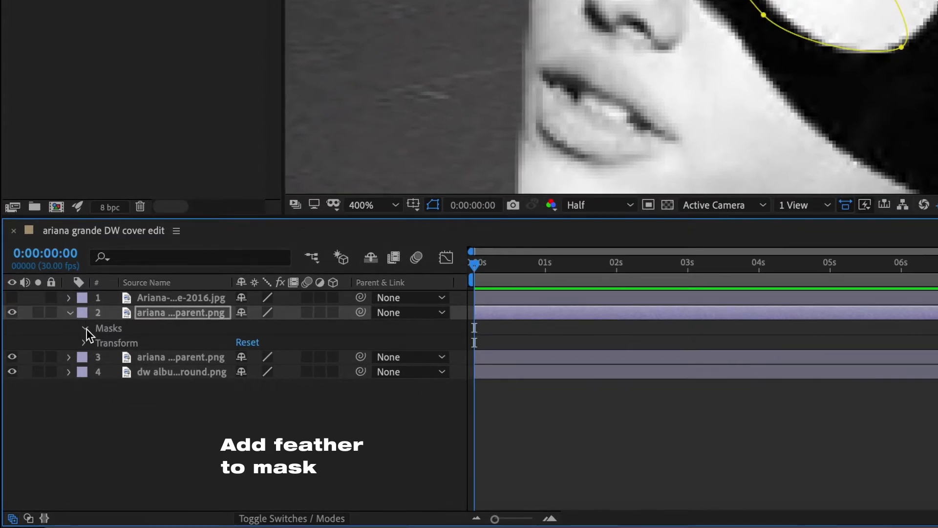
pyautogui.click(86, 329)
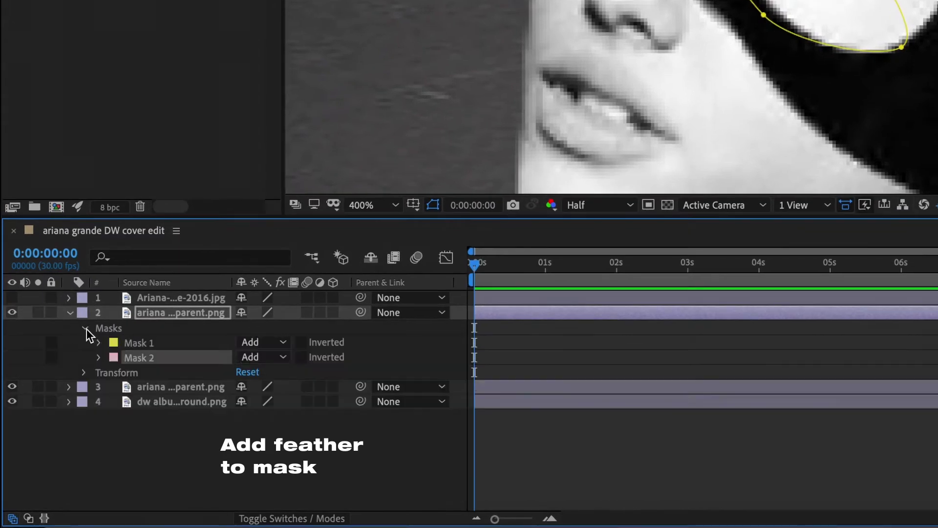
pyautogui.click(100, 355)
pyautogui.click(100, 342)
pyautogui.click(186, 374)
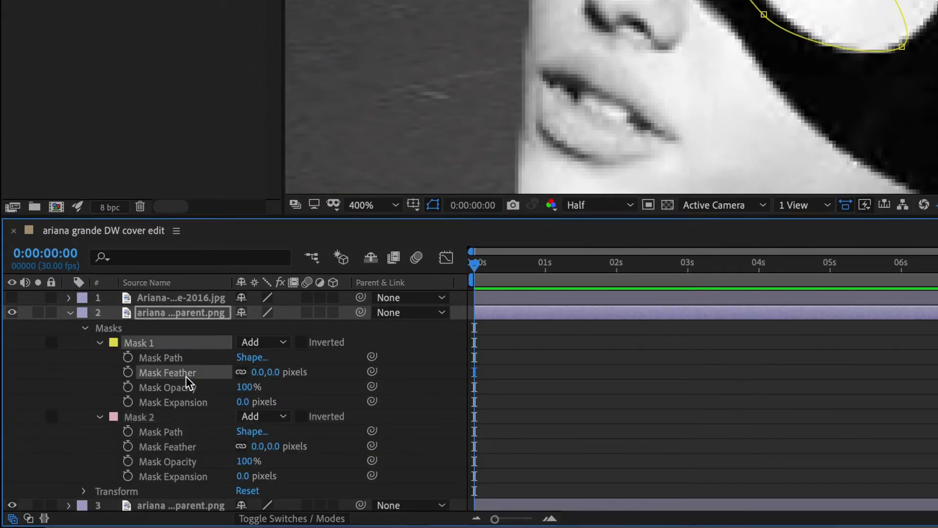
pyautogui.keyDown('shift'); pyautogui.click(179, 447); pyautogui.keyUp('shift')
pyautogui.write('2')
pyautogui.press('Return')
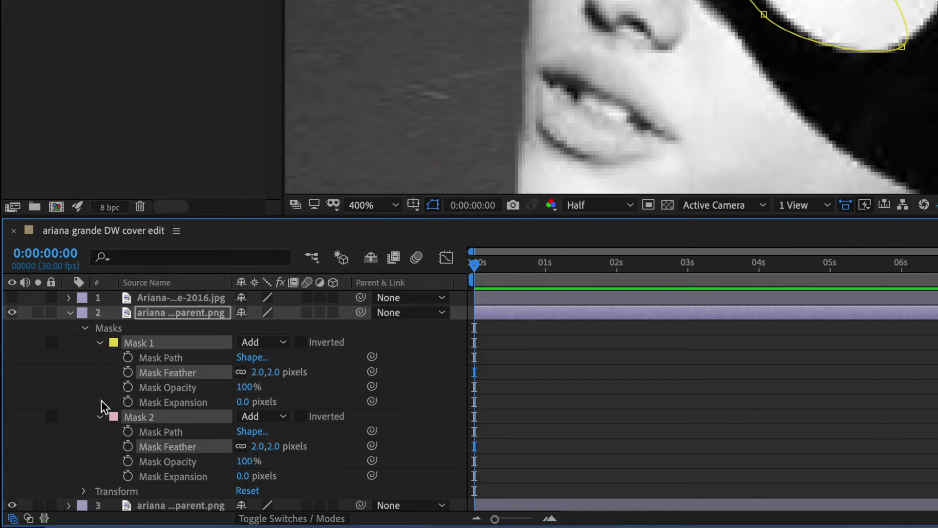
pyautogui.click(70, 313)
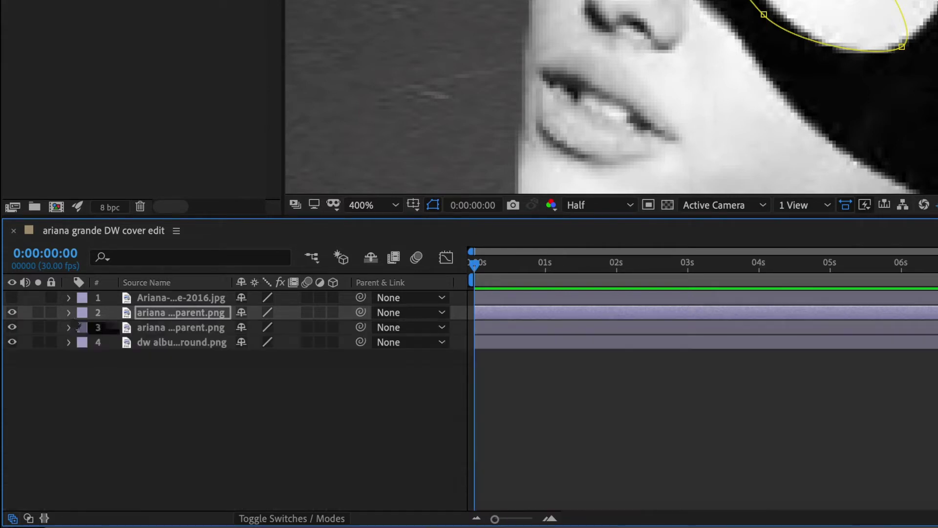
# Apply Liquify to the lower transparent body layer and set its warp Brush Size to 17.
pyautogui.click(144, 330)
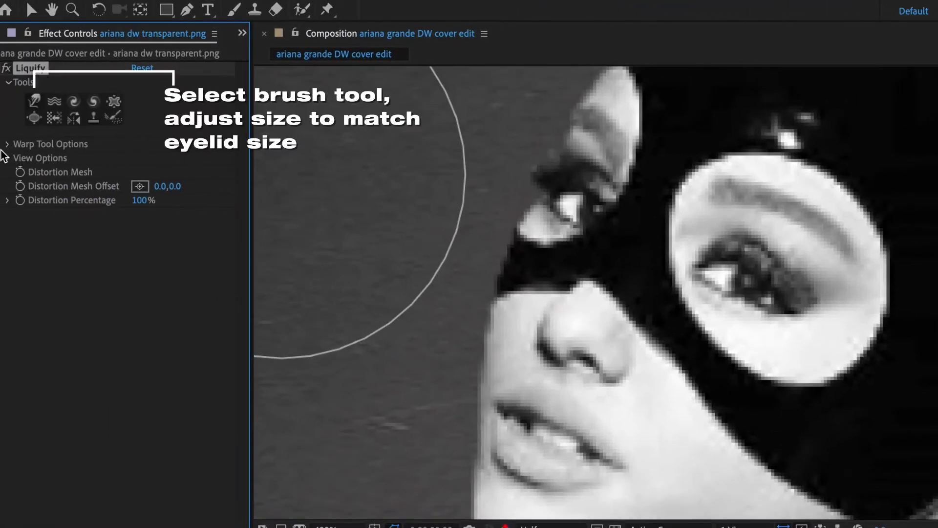
pyautogui.click(7, 144)
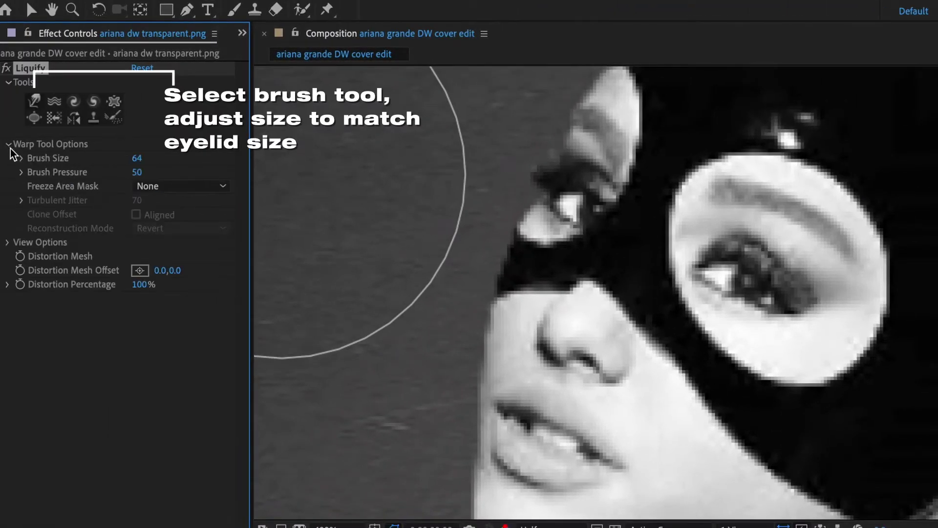
pyautogui.moveTo(137, 158)
pyautogui.mouseDown()
pyautogui.moveTo(146, 157)
pyautogui.moveTo(125, 161)
pyautogui.mouseUp()
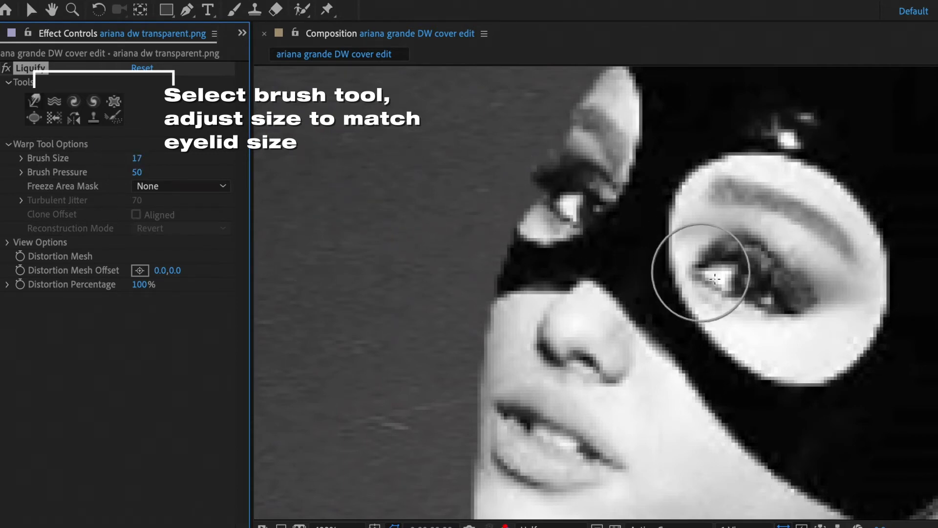
# Warp the upper eyelids of both eyes downward with the Liquify brush until the eyes look shut.
pyautogui.moveTo(790, 264); pyautogui.dragTo(771, 310)
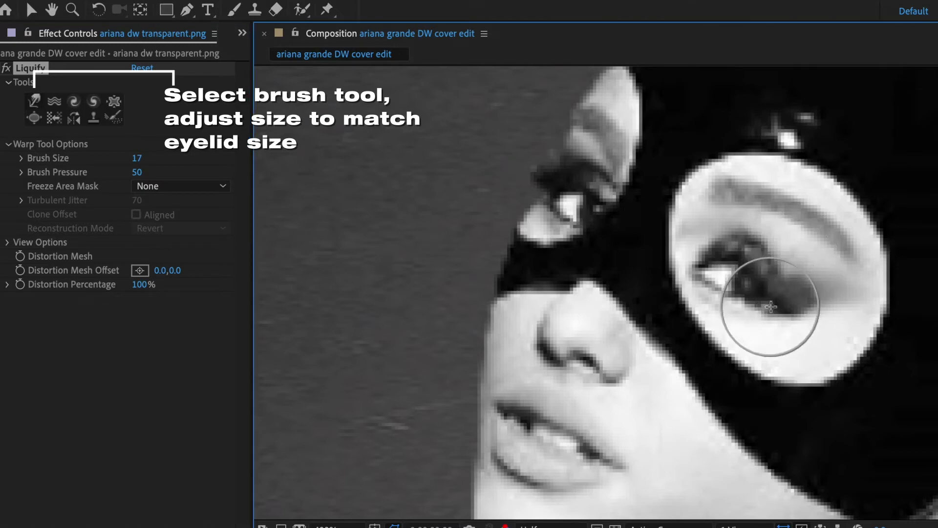
pyautogui.moveTo(748, 243); pyautogui.dragTo(721, 306)
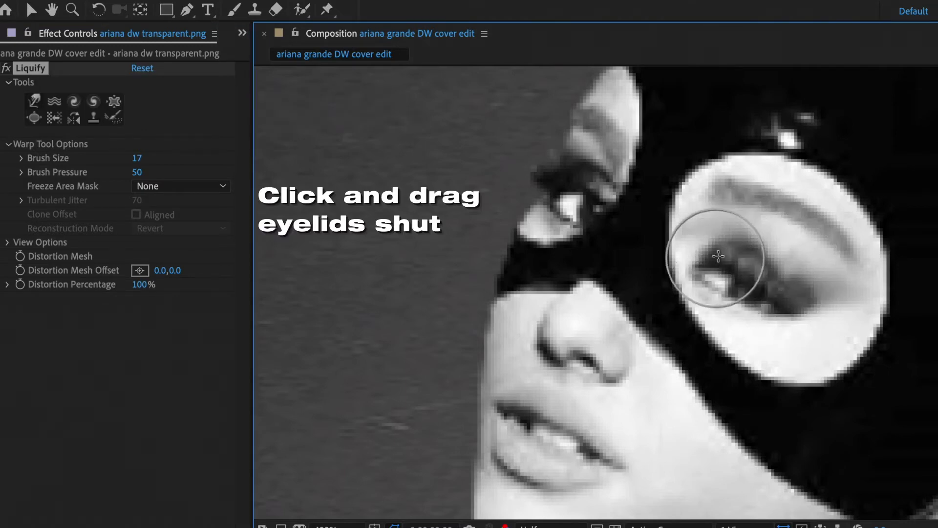
pyautogui.moveTo(718, 254)
pyautogui.mouseDown()
pyautogui.moveTo(708, 301)
pyautogui.moveTo(755, 281)
pyautogui.moveTo(687, 337)
pyautogui.moveTo(744, 275)
pyautogui.moveTo(717, 291)
pyautogui.moveTo(779, 300)
pyautogui.moveTo(837, 293)
pyautogui.moveTo(708, 263)
pyautogui.moveTo(770, 271)
pyautogui.moveTo(708, 268)
pyautogui.moveTo(775, 293)
pyautogui.moveTo(746, 307)
pyautogui.moveTo(743, 267)
pyautogui.moveTo(727, 296)
pyautogui.moveTo(699, 249)
pyautogui.moveTo(711, 257)
pyautogui.moveTo(705, 292)
pyautogui.moveTo(744, 251)
pyautogui.moveTo(741, 262)
pyautogui.mouseUp()
pyautogui.moveTo(568, 182)
pyautogui.mouseDown()
pyautogui.moveTo(565, 167)
pyautogui.moveTo(562, 203)
pyautogui.moveTo(581, 171)
pyautogui.moveTo(603, 181)
pyautogui.moveTo(592, 215)
pyautogui.moveTo(580, 195)
pyautogui.moveTo(561, 205)
pyautogui.moveTo(581, 200)
pyautogui.mouseUp()
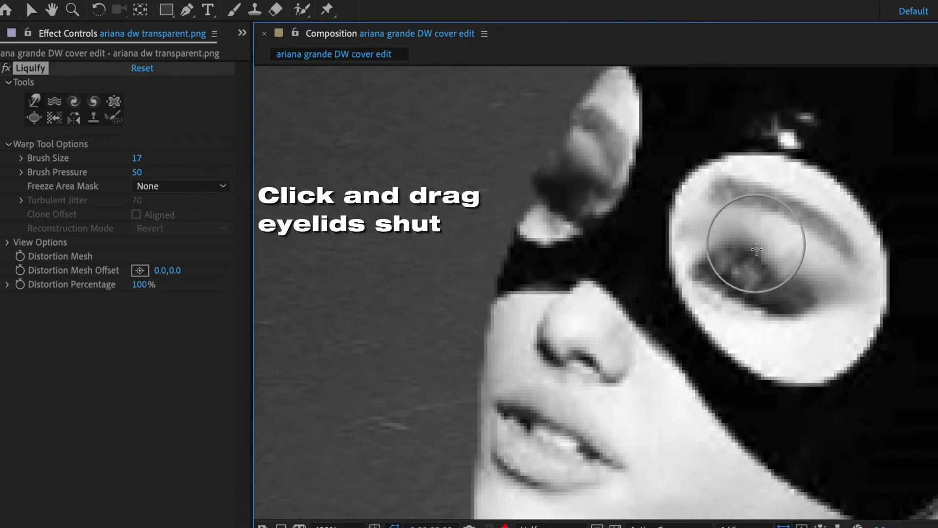
pyautogui.moveTo(512, 220)
pyautogui.mouseDown()
pyautogui.moveTo(556, 197)
pyautogui.moveTo(574, 211)
pyautogui.mouseUp()
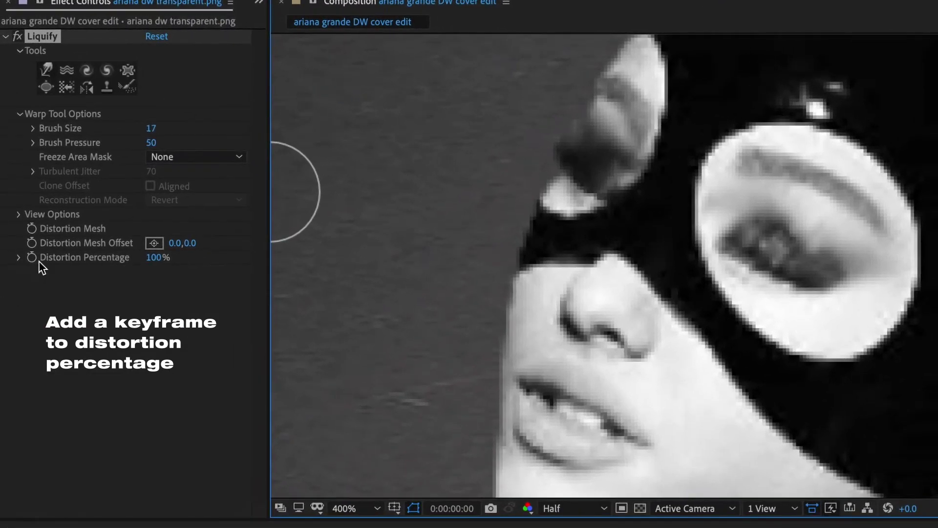
# Keyframe Distortion Percentage from 0% at the start to 100% at about 0.7 seconds, and move the current time to 0:00:01:02.
pyautogui.click(31, 258)
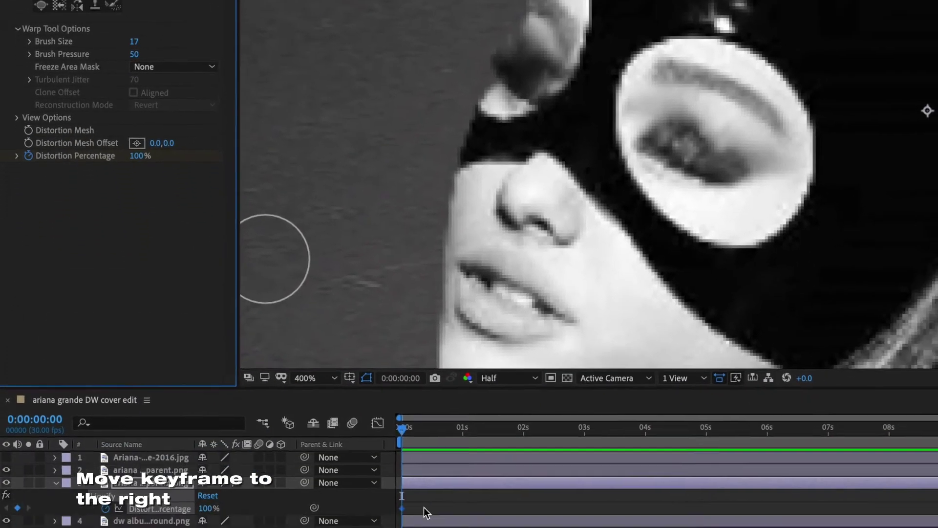
pyautogui.moveTo(401, 509); pyautogui.dragTo(445, 507)
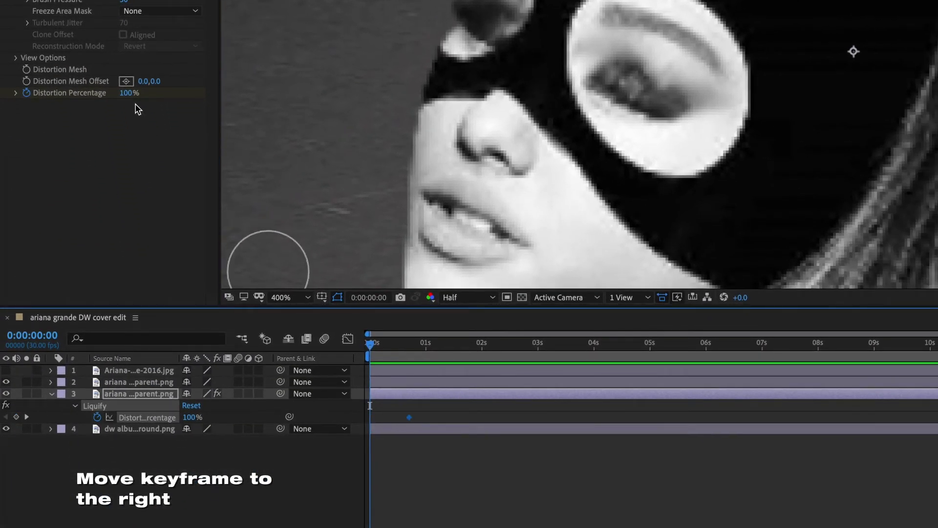
pyautogui.click(126, 93)
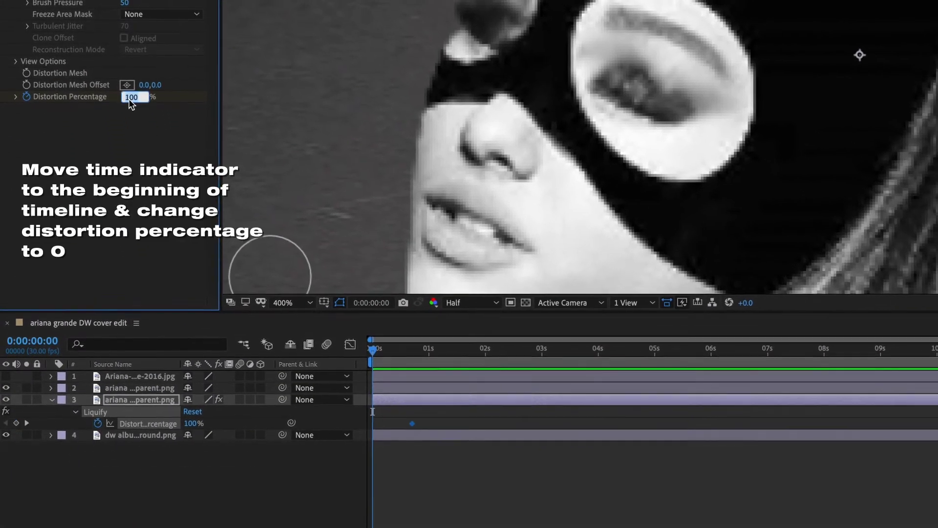
pyautogui.write('0')
pyautogui.press('Return')
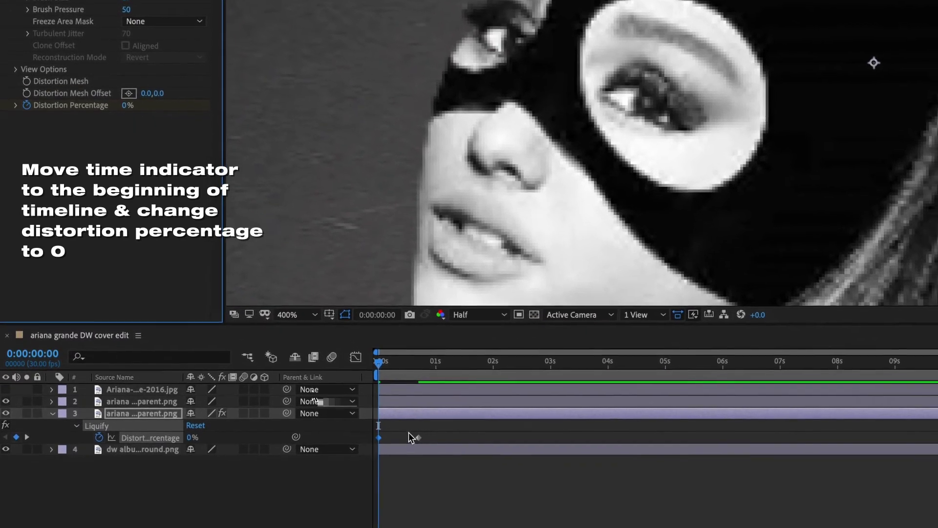
pyautogui.moveTo(381, 372)
pyautogui.mouseDown()
pyautogui.moveTo(423, 376)
pyautogui.moveTo(431, 351)
pyautogui.mouseUp()
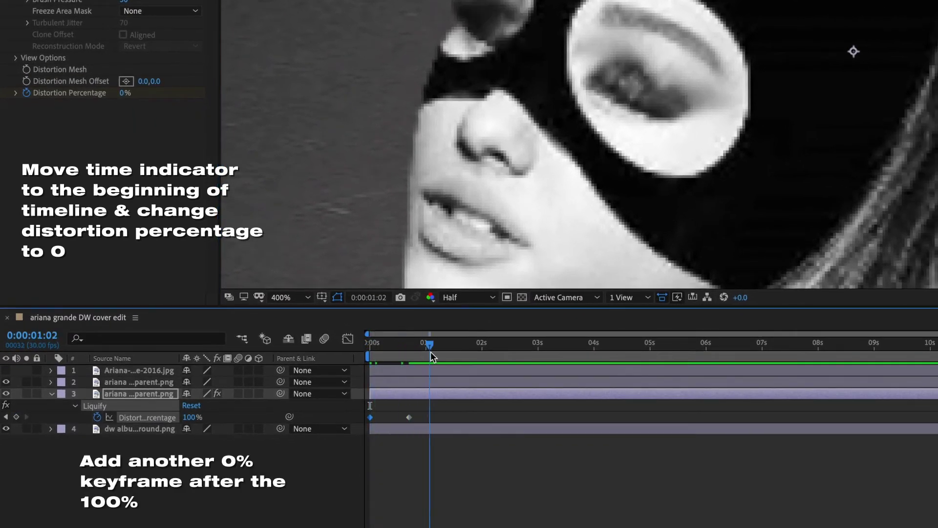
pyautogui.hotkey('ctrl', 'v')
pyautogui.hotkey('ctrl', 'z')
pyautogui.hotkey('ctrl', 'shift', 'z')
pyautogui.hotkey('ctrl', 'z')
pyautogui.click(431, 409)
pyautogui.click(412, 397)
pyautogui.press('u')
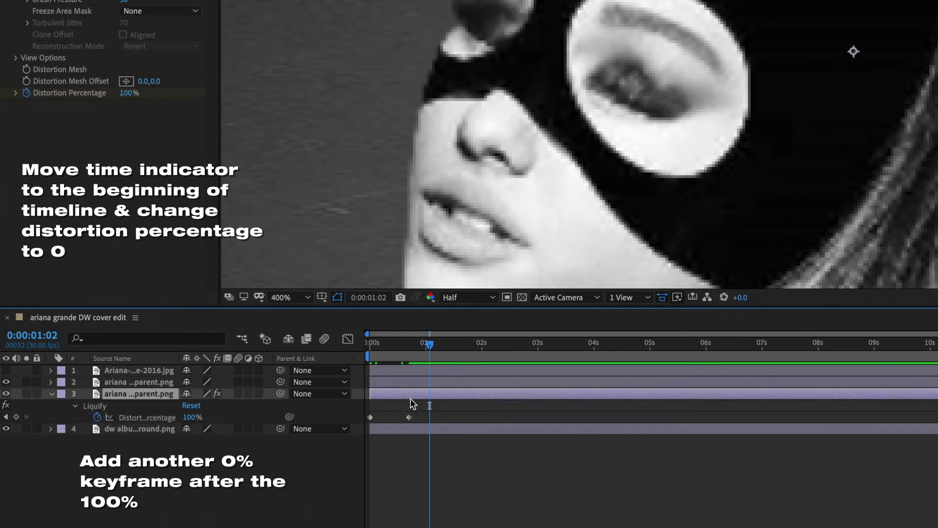
# Add a 0% Distortion Percentage keyframe at 0:00:01:02, shift it earlier to about frame 19, and preview the blink.
pyautogui.click(131, 94)
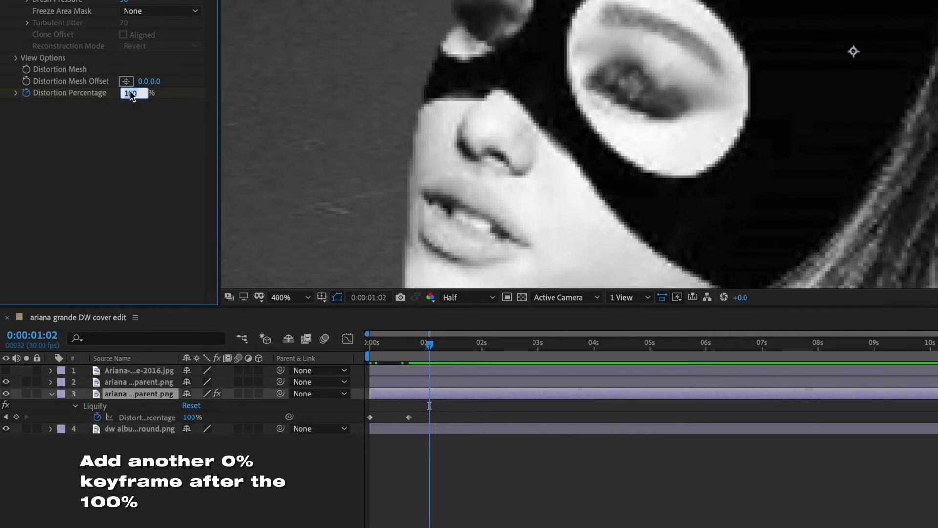
pyautogui.press('Return')
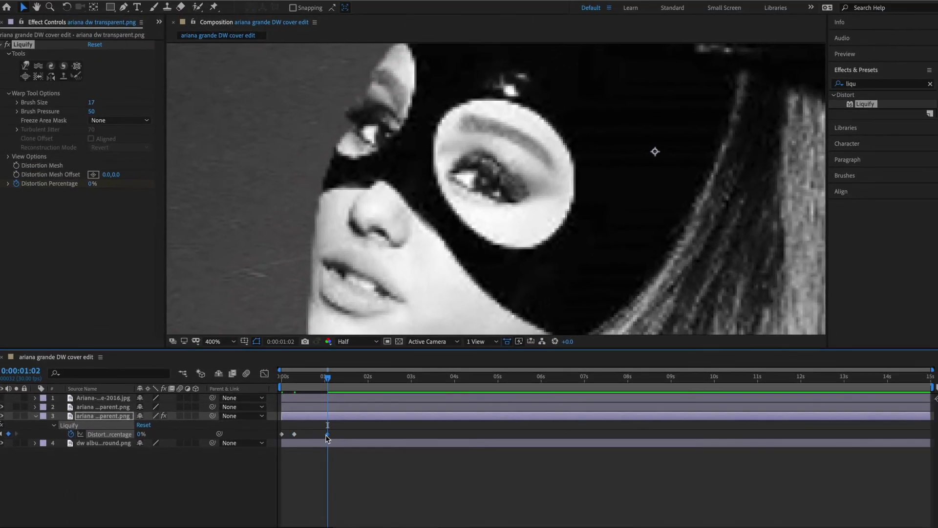
pyautogui.moveTo(328, 435); pyautogui.dragTo(309, 435)
pyautogui.press('Home')
pyautogui.press('space')
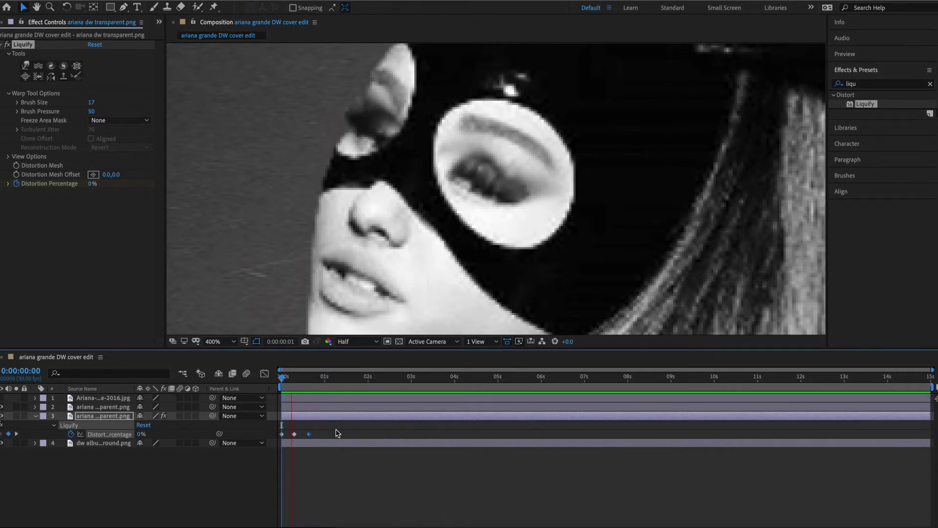
pyautogui.press('space')
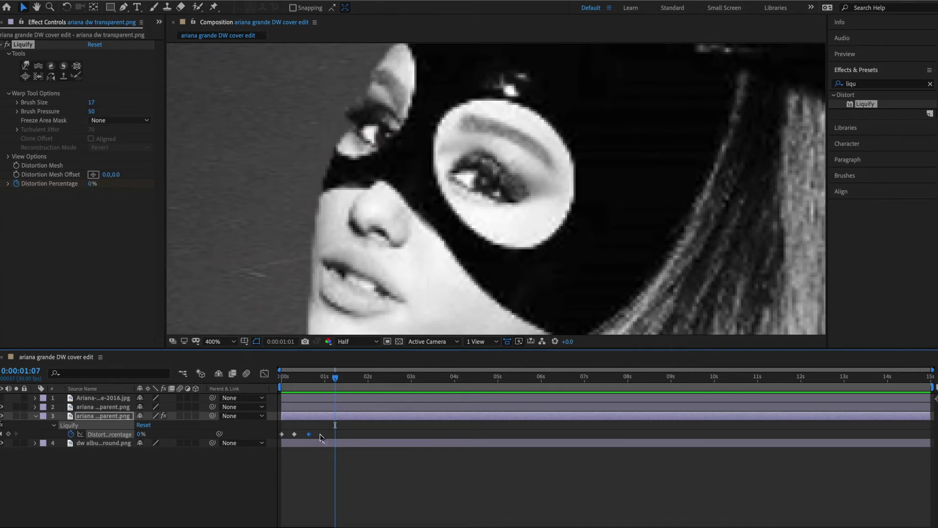
# Apply Easy Ease to the three Distortion Percentage keyframes.
pyautogui.rightClick(294, 434)
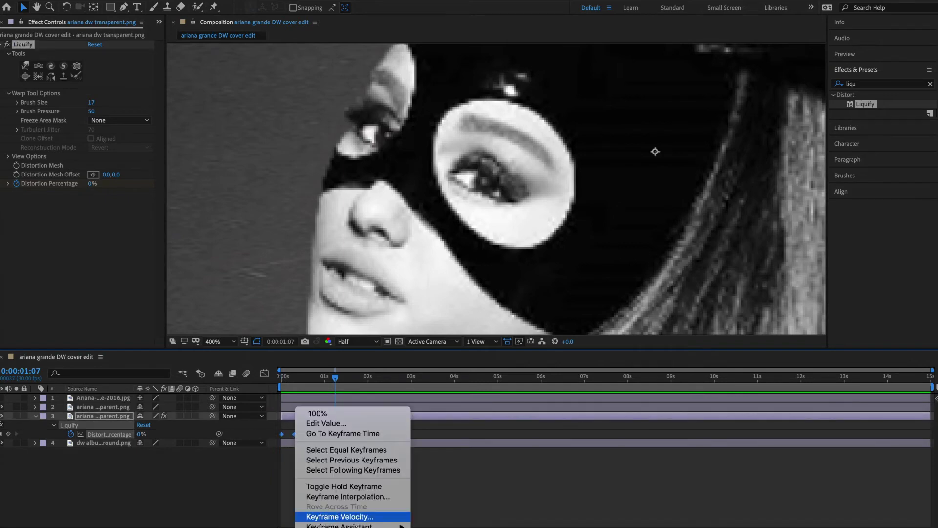
pyautogui.moveTo(342, 525)
pyautogui.click(440, 470)
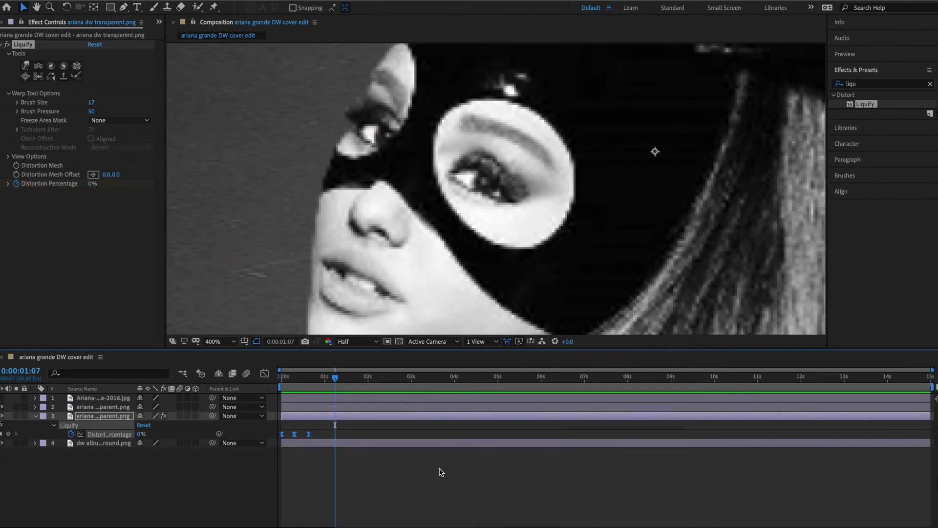
# In the speed graph, shorten the influence handles around the 100% keyframe so speed peaks sharply there, and close the graph.
pyautogui.moveTo(311, 438); pyautogui.dragTo(274, 432)
pyautogui.click(330, 433)
pyautogui.scroll(5, 302, 430)
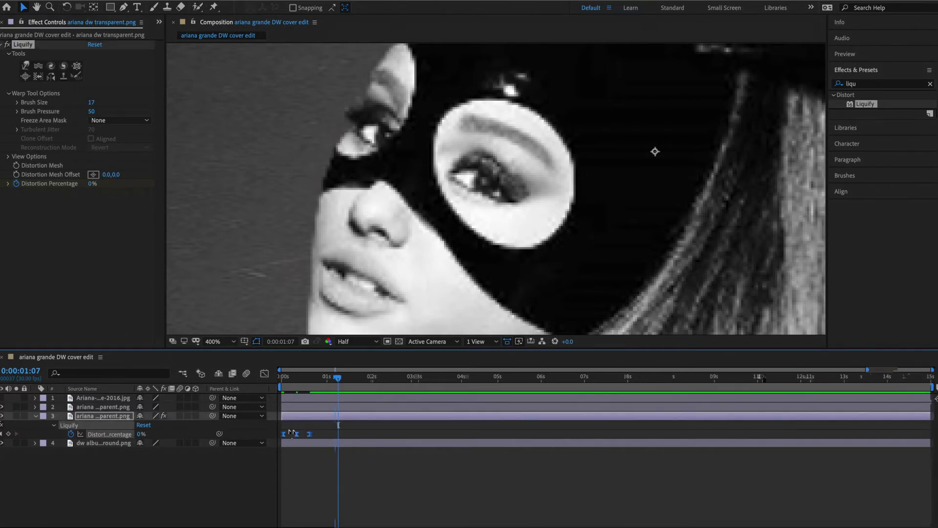
pyautogui.click(264, 373)
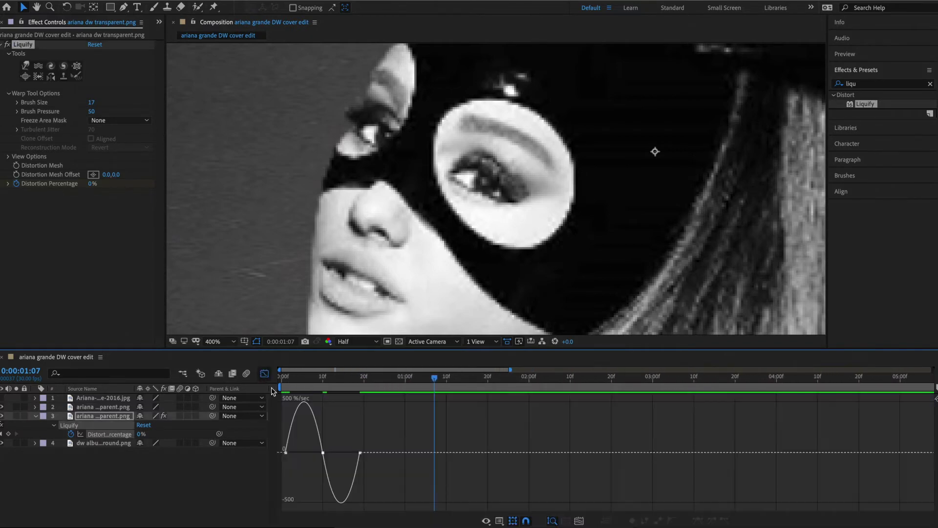
pyautogui.click(323, 452)
pyautogui.moveTo(317, 452); pyautogui.dragTo(320, 452)
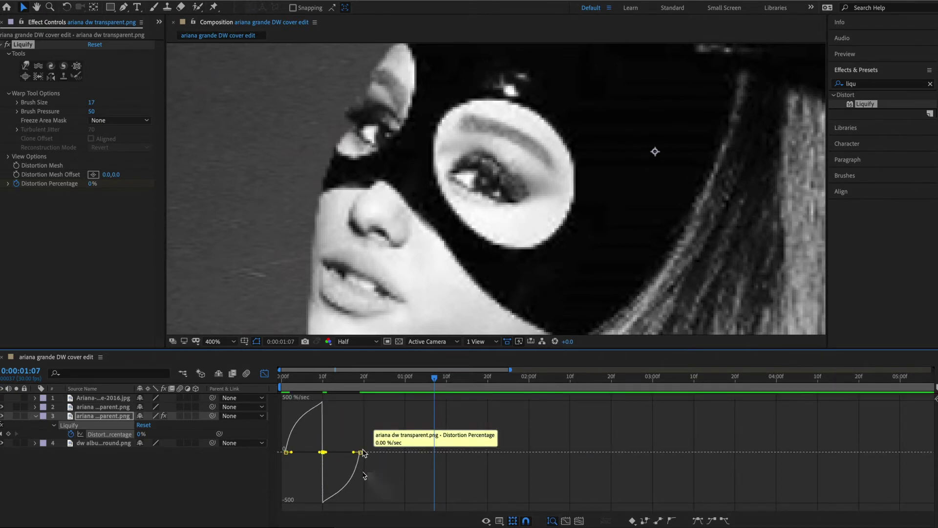
pyautogui.moveTo(323, 435)
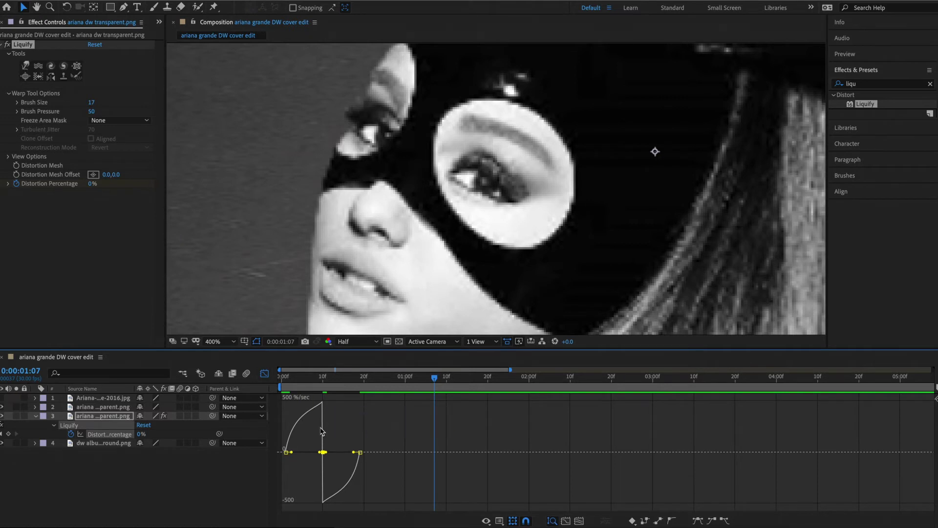
pyautogui.click(264, 374)
# Preview the blink from the start, up close and with the whole album cover fitted in the viewer.
pyautogui.moveTo(322, 384); pyautogui.dragTo(243, 397)
pyautogui.press('space')
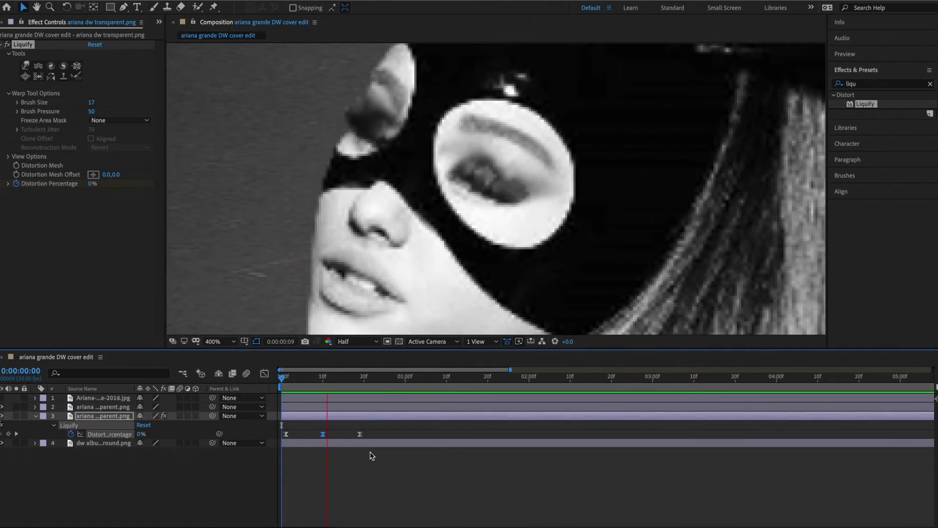
pyautogui.press('space')
pyautogui.click(219, 341)
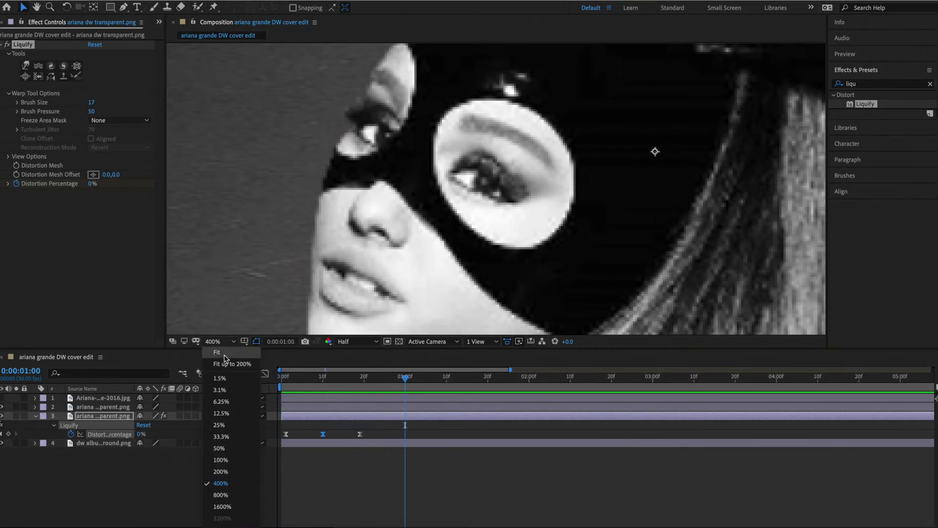
pyautogui.click(220, 460)
pyautogui.moveTo(333, 383); pyautogui.dragTo(231, 398)
pyautogui.press('space')
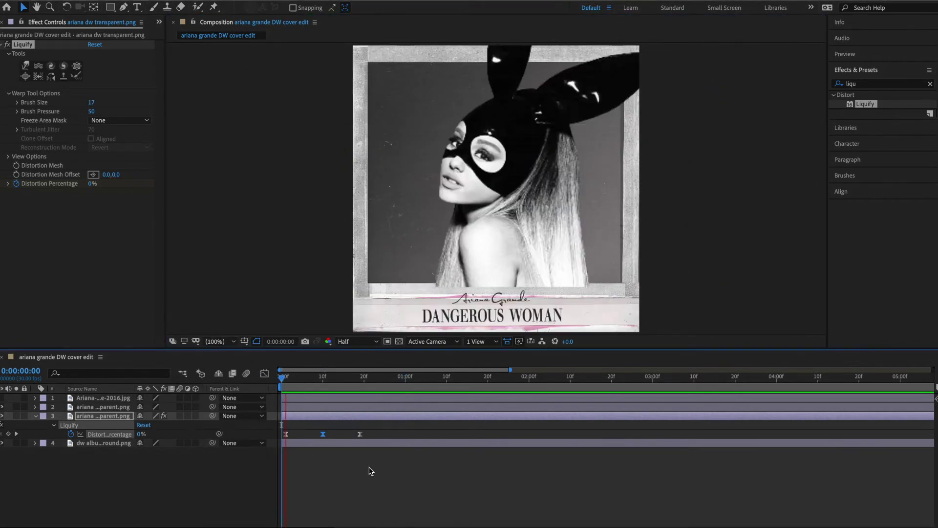
pyautogui.press('space')
# Duplicate the three blink keyframes at 0:00:01:05 and move the copies closer together for a faster second blink.
pyautogui.moveTo(378, 438); pyautogui.dragTo(259, 427)
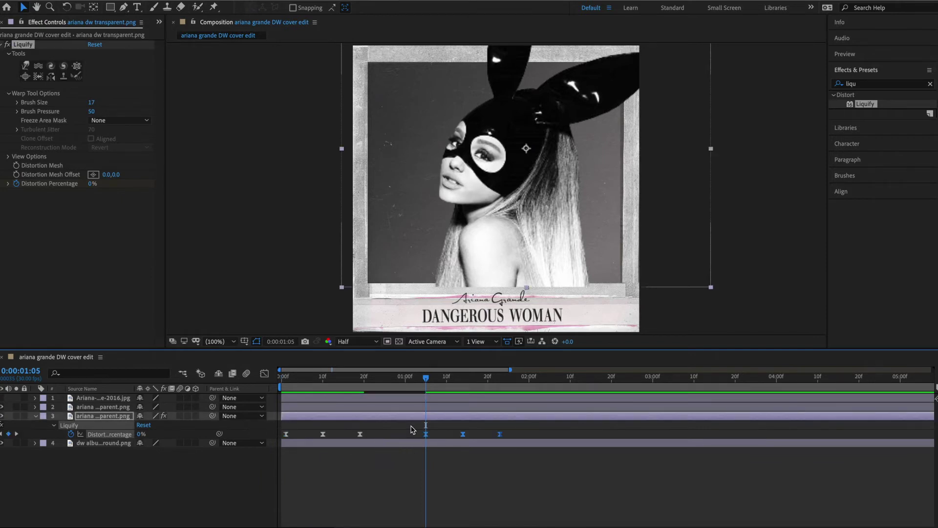
pyautogui.click(425, 437)
pyautogui.moveTo(463, 434); pyautogui.dragTo(479, 442)
pyautogui.click(499, 435)
pyautogui.press('space')
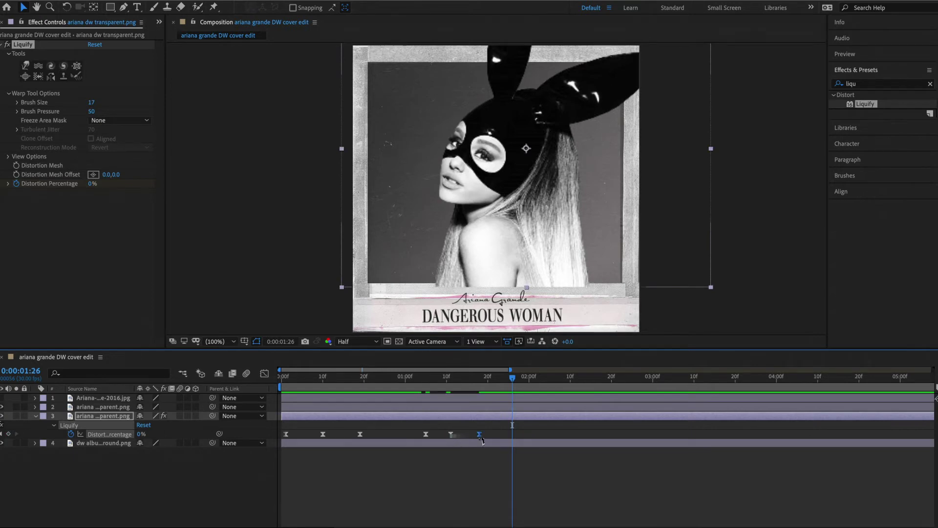
pyautogui.moveTo(479, 434); pyautogui.dragTo(473, 434)
# Copy the second blink's three keyframes, paste them at about 0:00:01:26, and preview the result.
pyautogui.moveTo(415, 427); pyautogui.dragTo(482, 446)
pyautogui.hotkey('ctrl', 'v')
pyautogui.press('space')
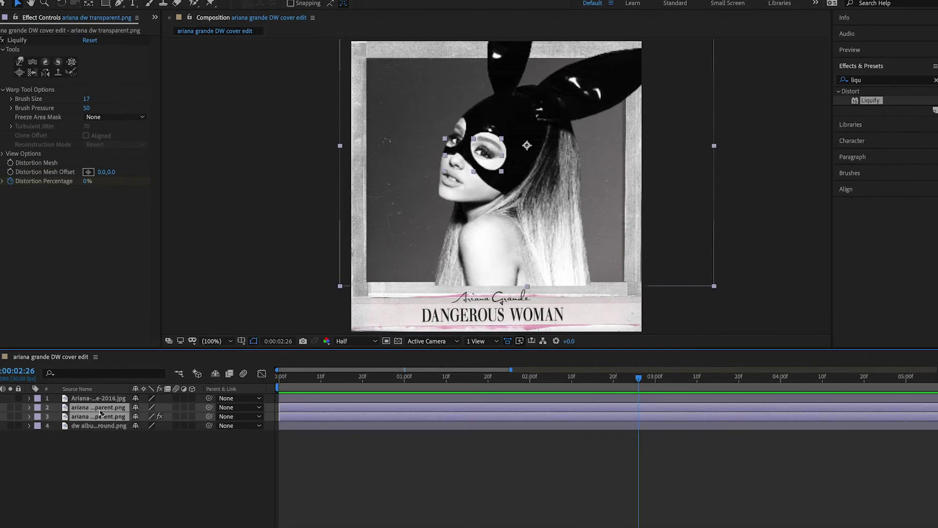
# Pre-compose the two body layers as "ariana body" with all attributes moved in, and preview from the start.
pyautogui.rightClick(100, 413)
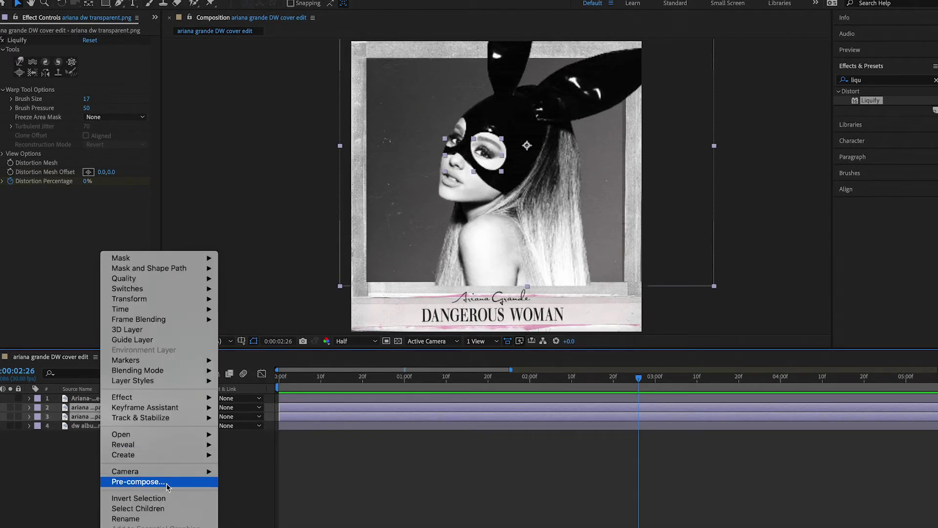
pyautogui.click(138, 481)
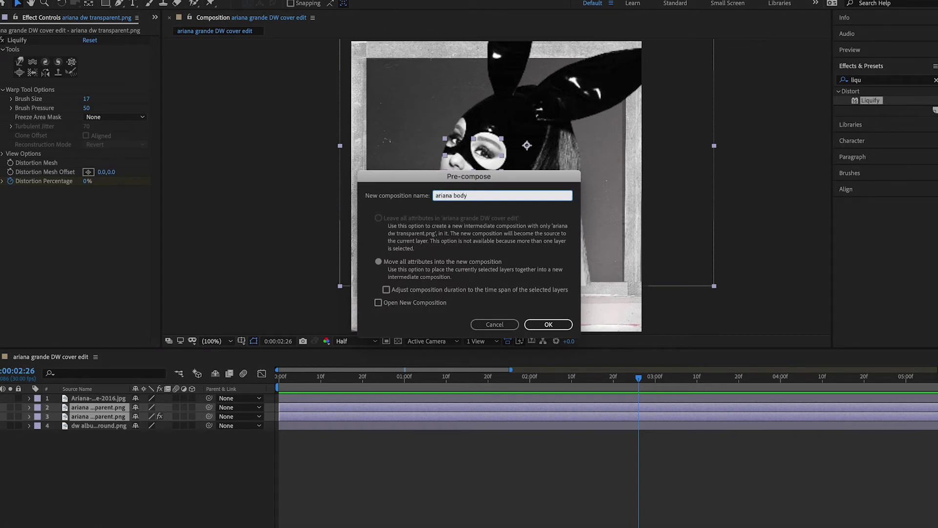
pyautogui.press('Return')
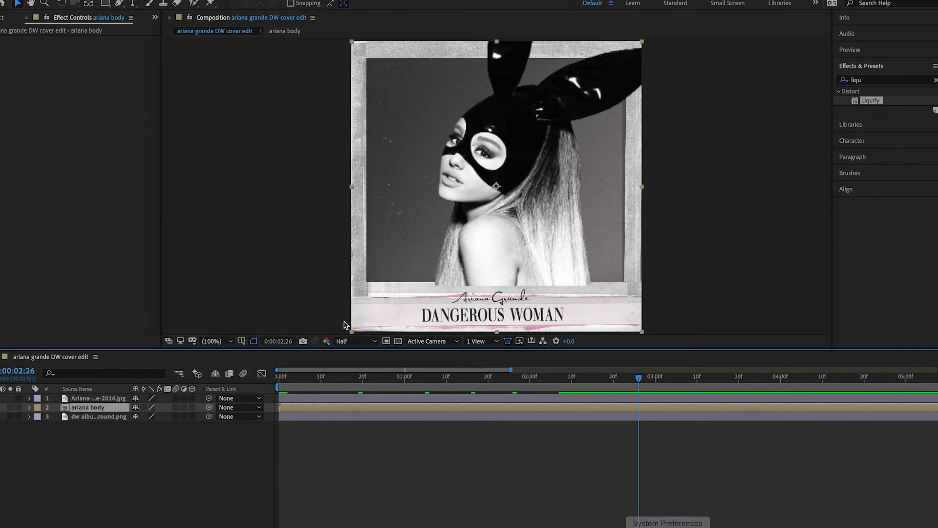
pyautogui.moveTo(326, 377); pyautogui.dragTo(282, 379)
pyautogui.press('space')
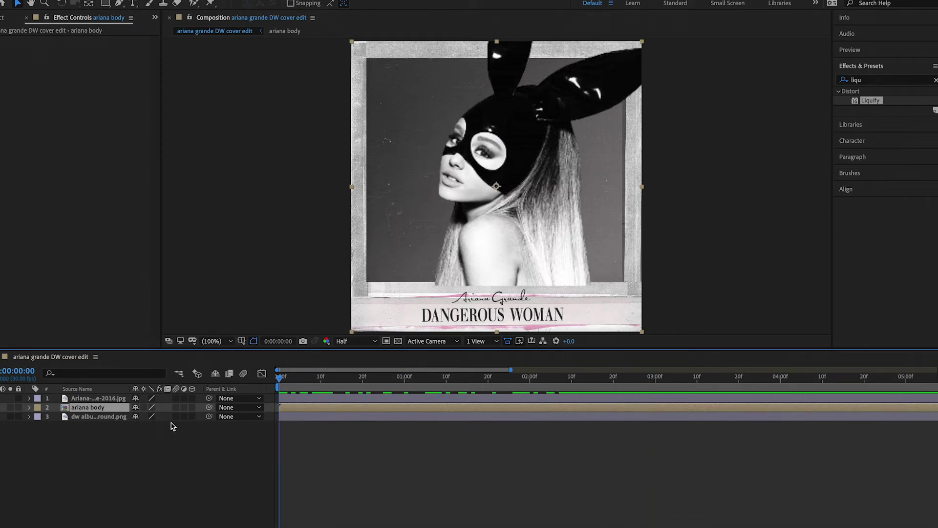
# Inside the ariana body composition, copy all Distortion Percentage keyframes and paste them at 0:00:04:04.
pyautogui.doubleClick(105, 407)
pyautogui.click(369, 408)
pyautogui.press('u')
pyautogui.moveTo(447, 452); pyautogui.dragTo(268, 422)
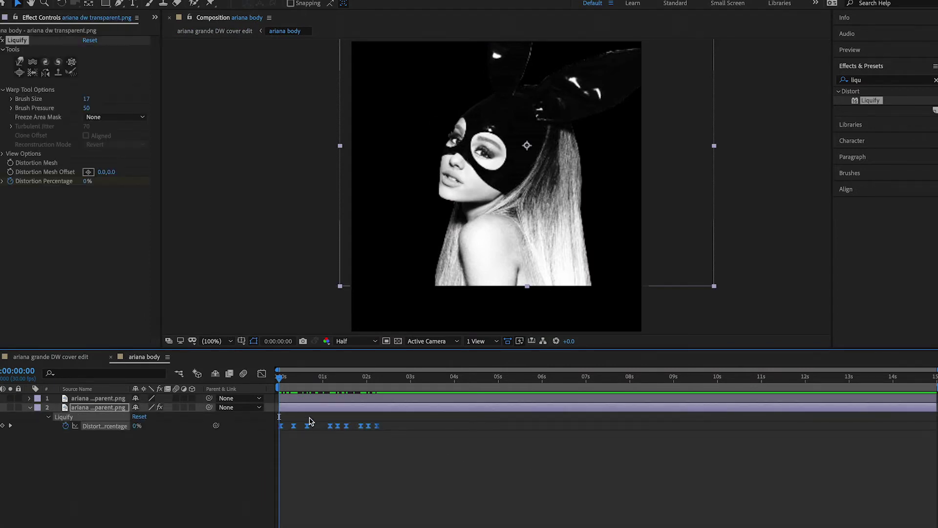
pyautogui.click(461, 381)
pyautogui.hotkey('ctrl', 'v')
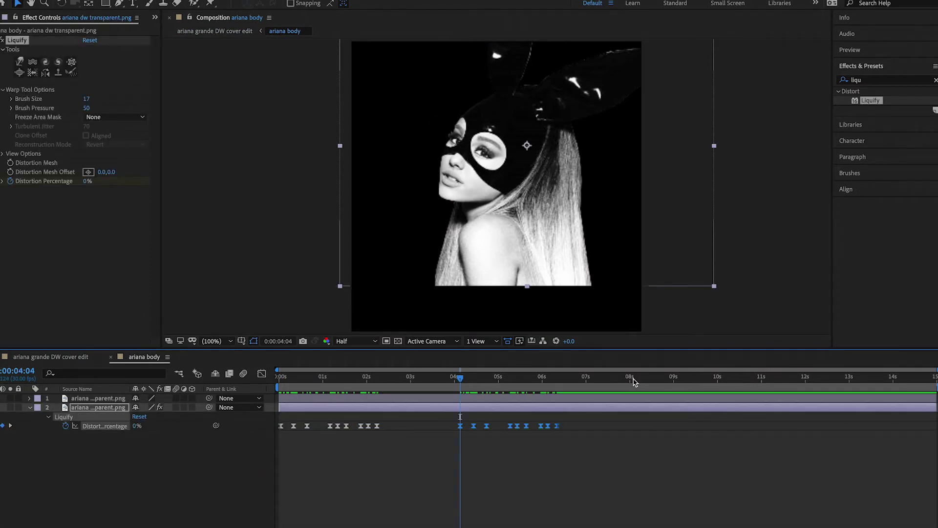
# Paste the copied Distortion Percentage keyframes again at about 0:00:08:15.
pyautogui.click(652, 381)
pyautogui.hotkey('ctrl', 'v')
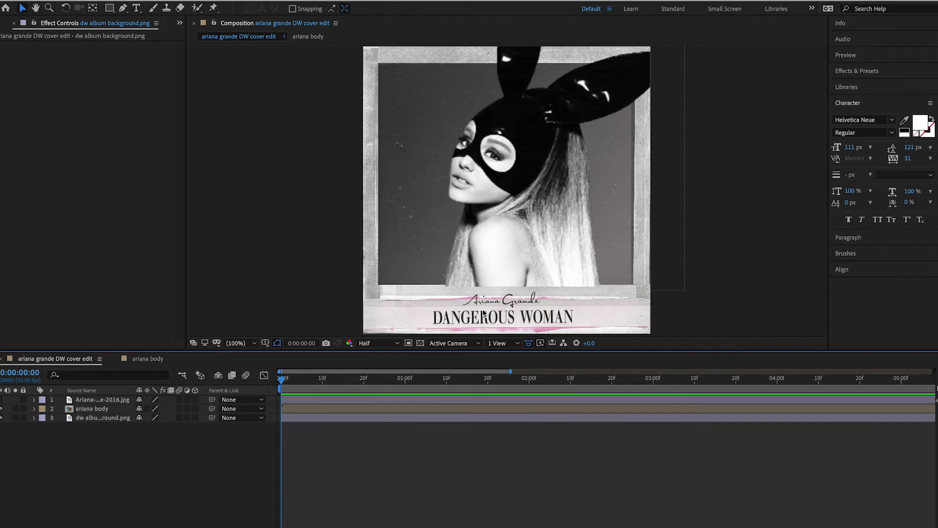
# Duplicate the dw album background layer in the main composition and place the copy directly above the ariana body layer.
pyautogui.click(124, 418)
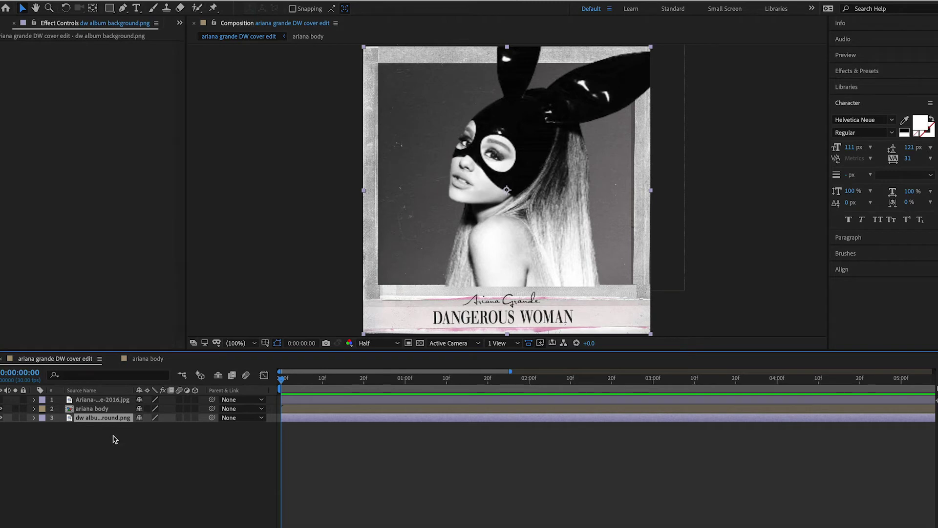
pyautogui.hotkey('ctrl', 'd')
pyautogui.moveTo(107, 421); pyautogui.dragTo(109, 409)
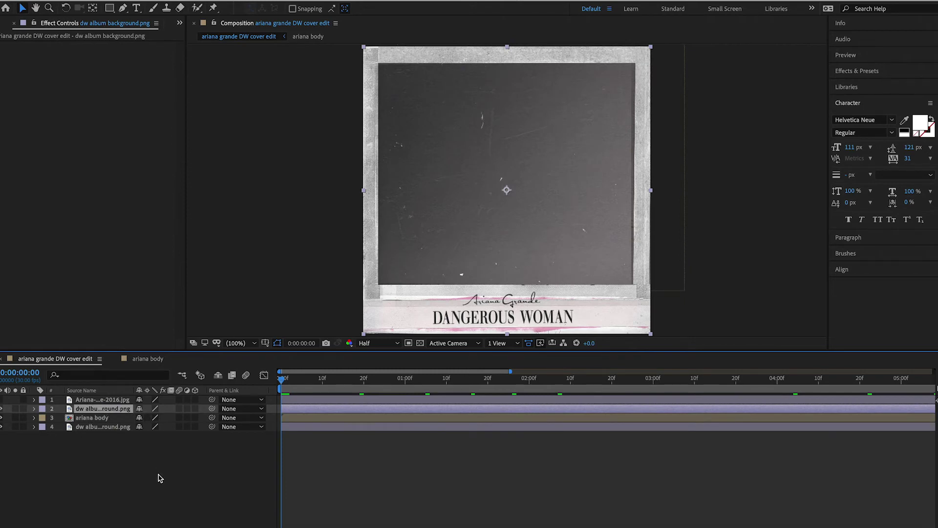
# Mask the upper background copy with a rectangle around the title strip below the photo, and collapse the layer's properties.
pyautogui.click(115, 8)
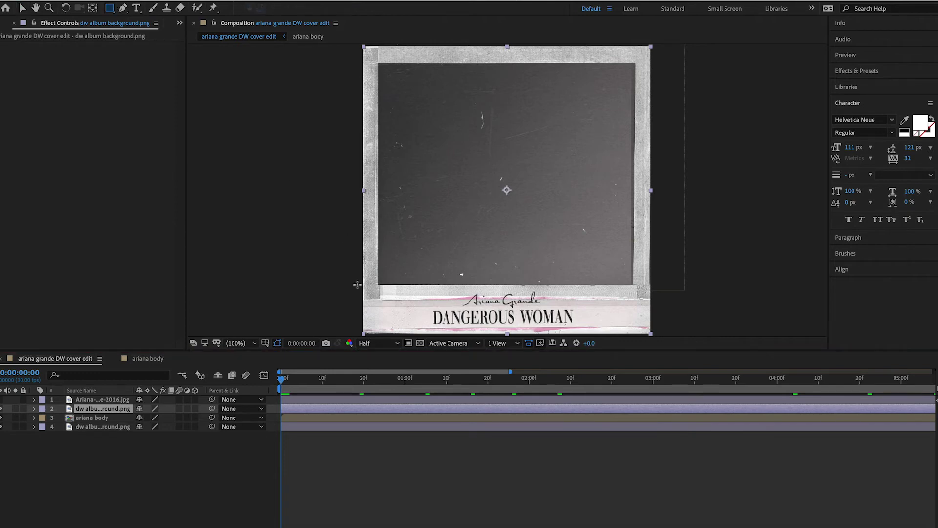
pyautogui.moveTo(357, 284); pyautogui.dragTo(668, 336)
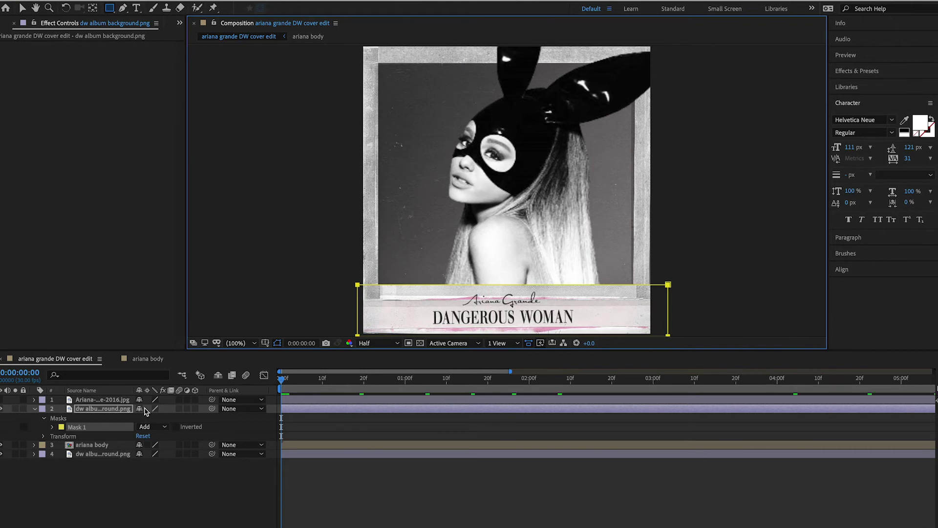
pyautogui.press('v')
pyautogui.click(77, 468)
pyautogui.click(78, 410)
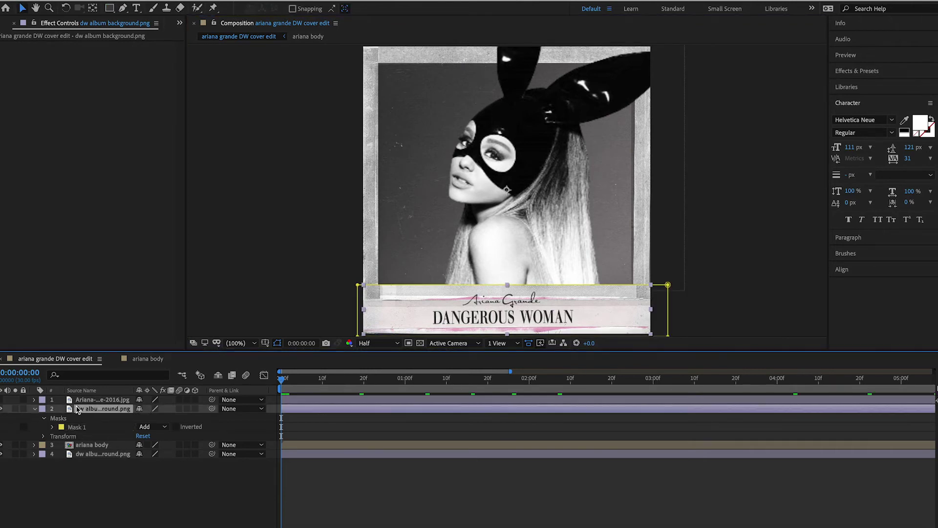
pyautogui.click(34, 409)
pyautogui.click(75, 499)
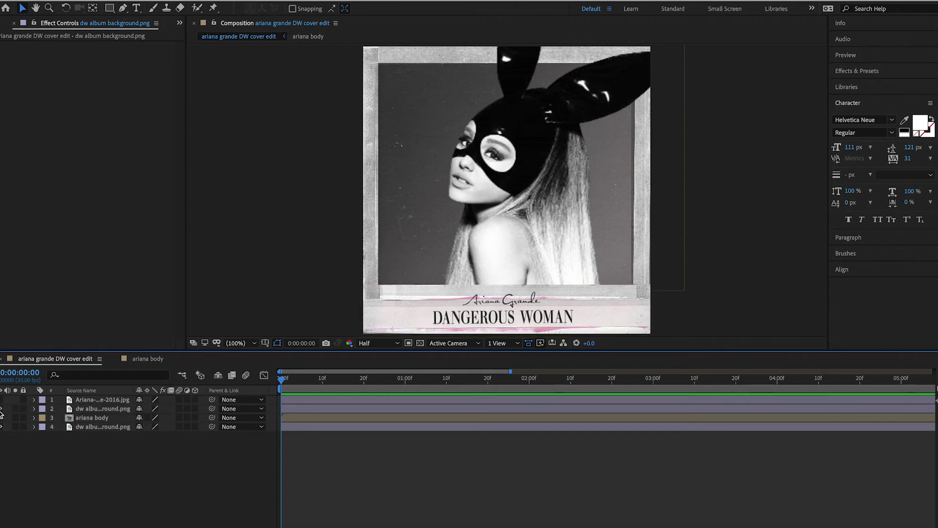
# Preview the composition and activate the Puppet Position Pin tool with the ariana body layer selected.
pyautogui.click(103, 420)
pyautogui.hotkey('ctrl', 'p')
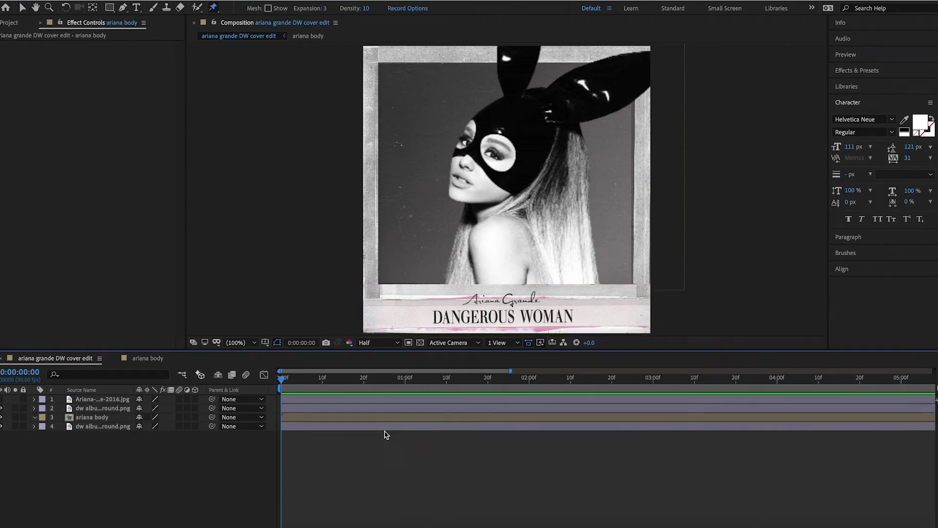
pyautogui.press('space')
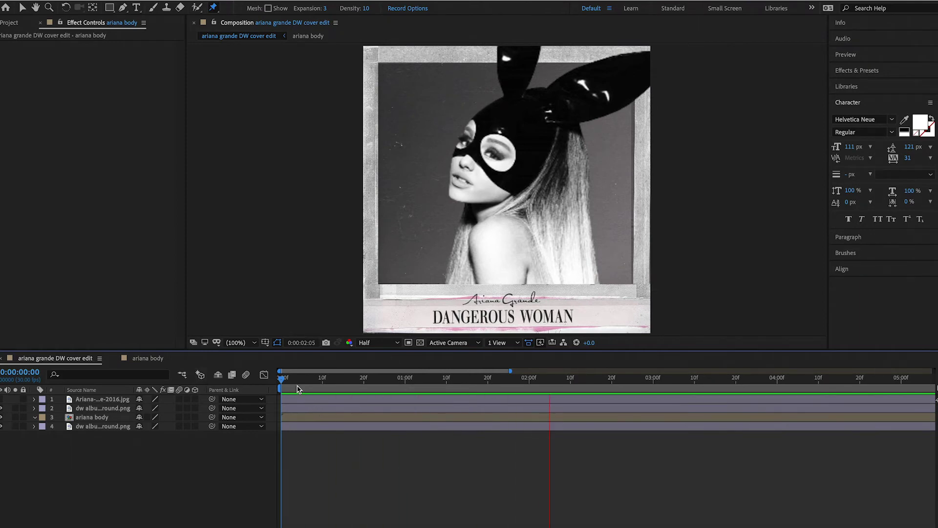
pyautogui.press('space')
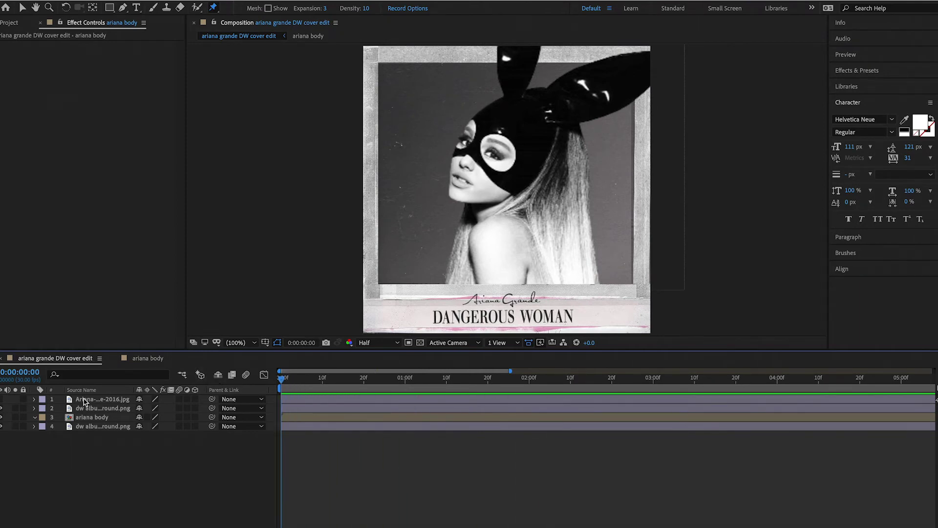
pyautogui.click(90, 418)
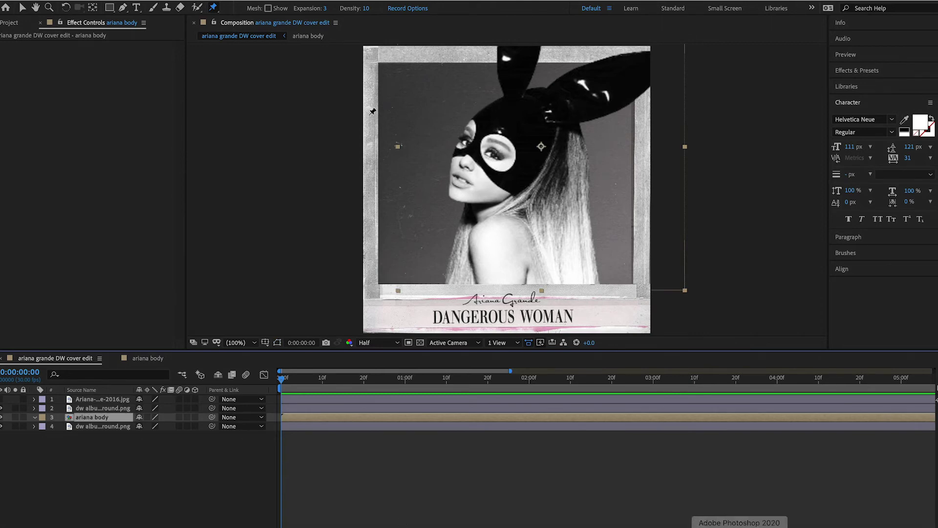
pyautogui.click(214, 9)
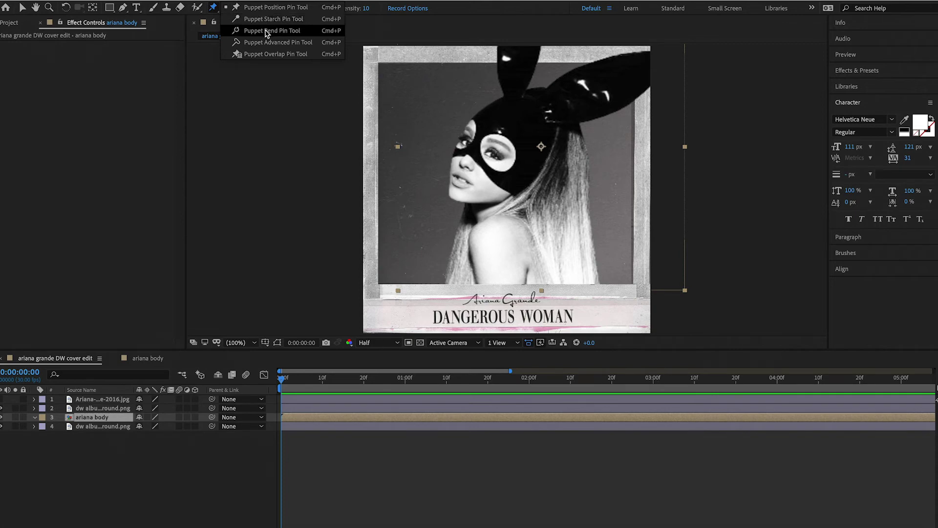
pyautogui.click(234, 6)
pyautogui.click(211, 7)
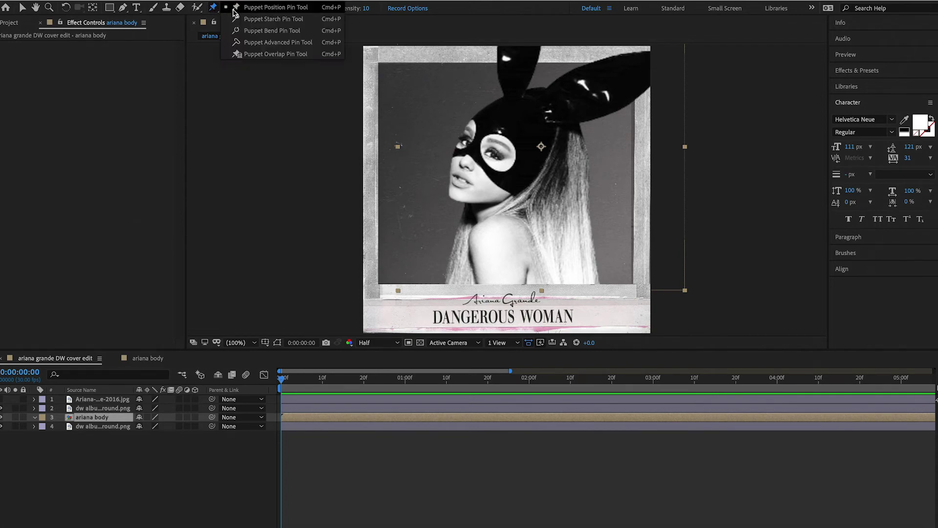
pyautogui.click(233, 10)
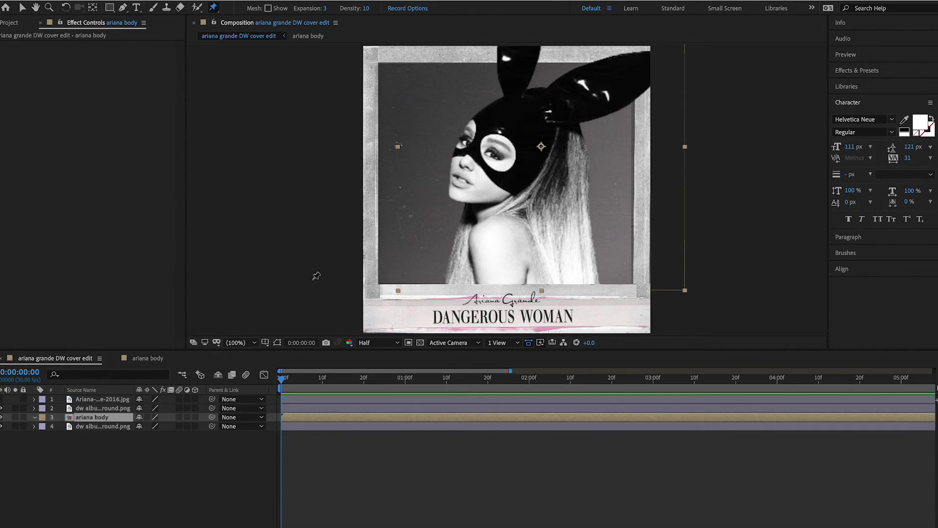
# Place seven puppet pins on the neck, shoulder, hair and lower edge of the body, and reveal their keyframes.
pyautogui.click(484, 216)
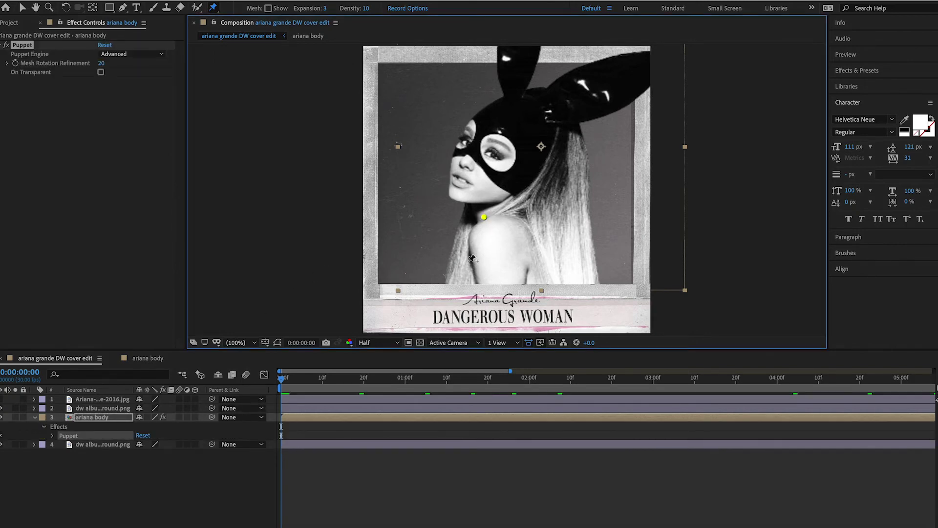
pyautogui.click(473, 235)
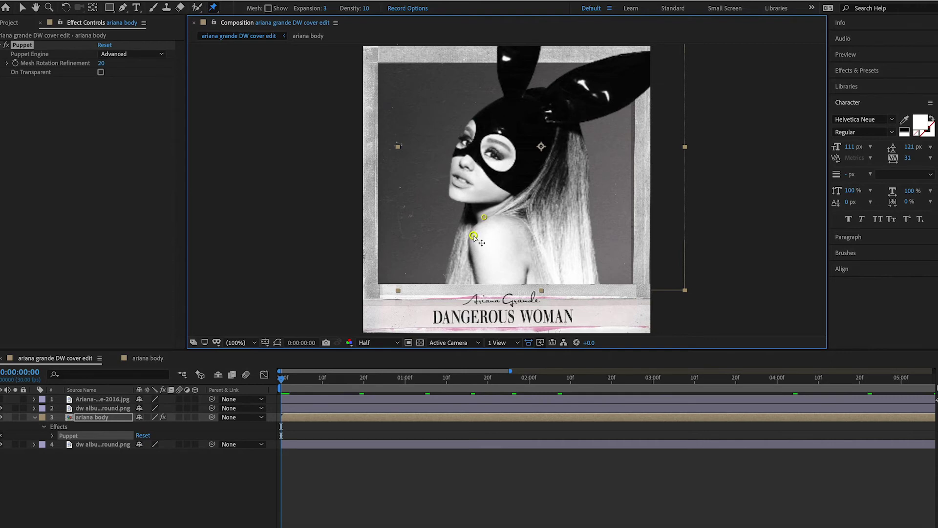
pyautogui.click(492, 278)
pyautogui.click(537, 280)
pyautogui.click(573, 279)
pyautogui.click(455, 281)
pyautogui.click(563, 232)
pyautogui.press('u')
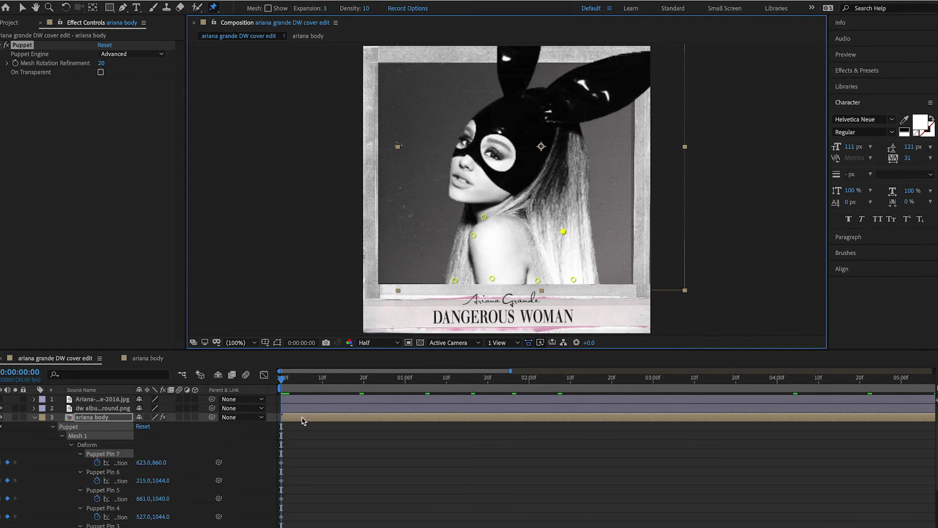
pyautogui.scroll(-5, 301, 428)
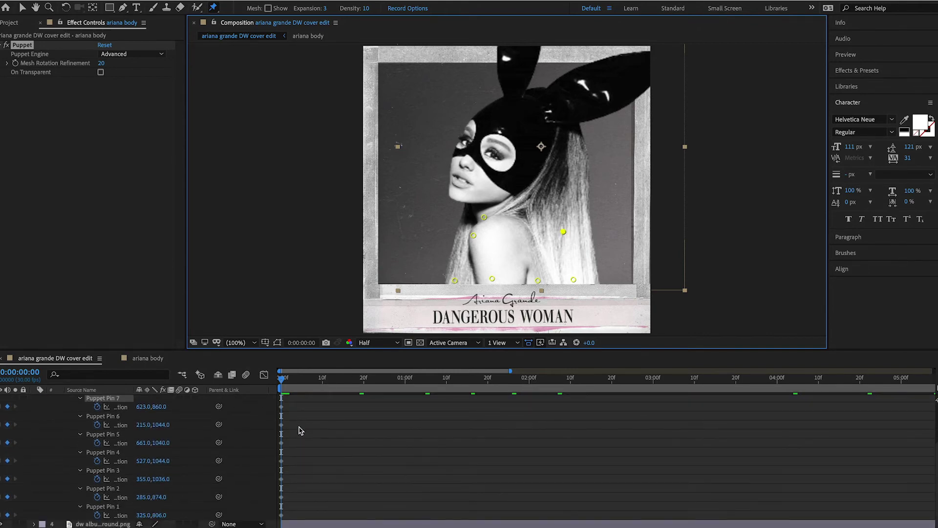
# At 0:00:00:06, try moving the neck pin to 317,806 and the upper hair pin to 617,858, undoing the shoulder pin's move.
pyautogui.moveTo(281, 380); pyautogui.dragTo(306, 384)
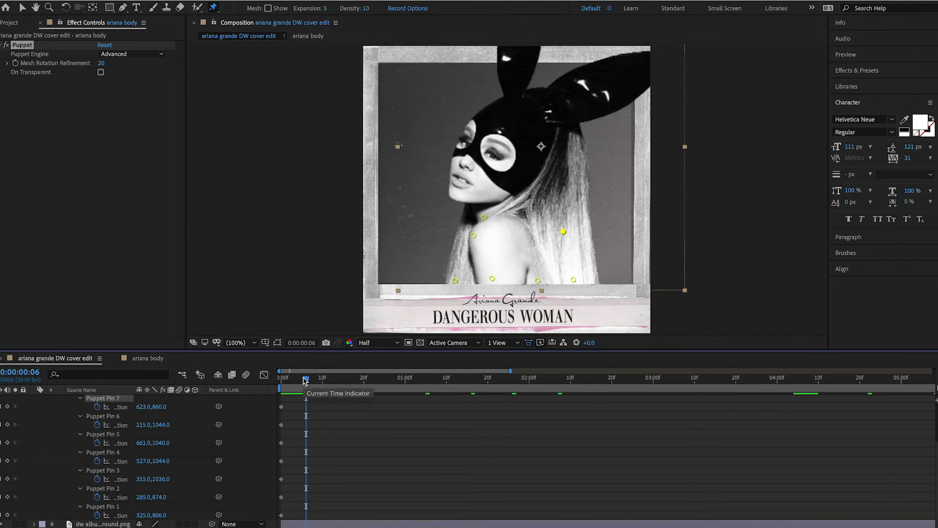
pyautogui.click(101, 506)
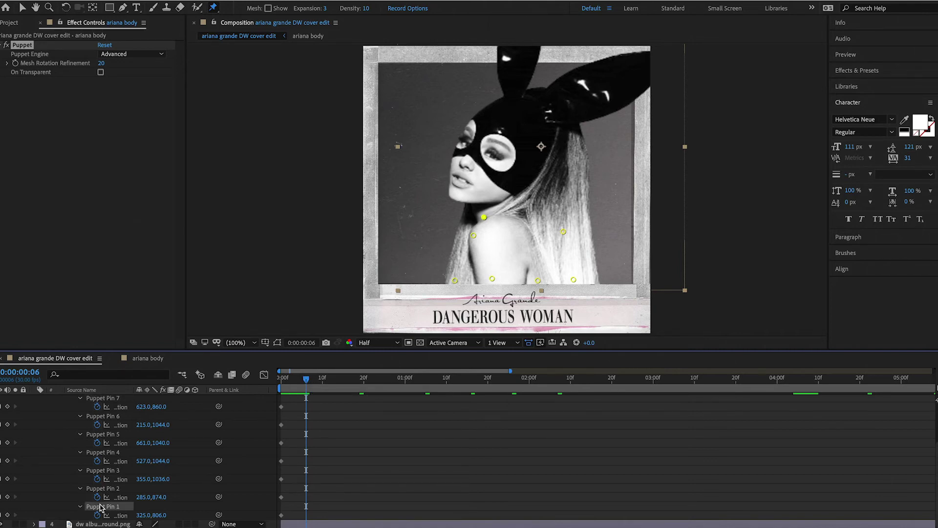
pyautogui.moveTo(485, 220); pyautogui.dragTo(483, 220)
pyautogui.moveTo(564, 232); pyautogui.dragTo(560, 232)
pyautogui.moveTo(474, 239); pyautogui.dragTo(475, 241)
pyautogui.hotkey('ctrl', 'z')
pyautogui.hotkey('ctrl', 'z')
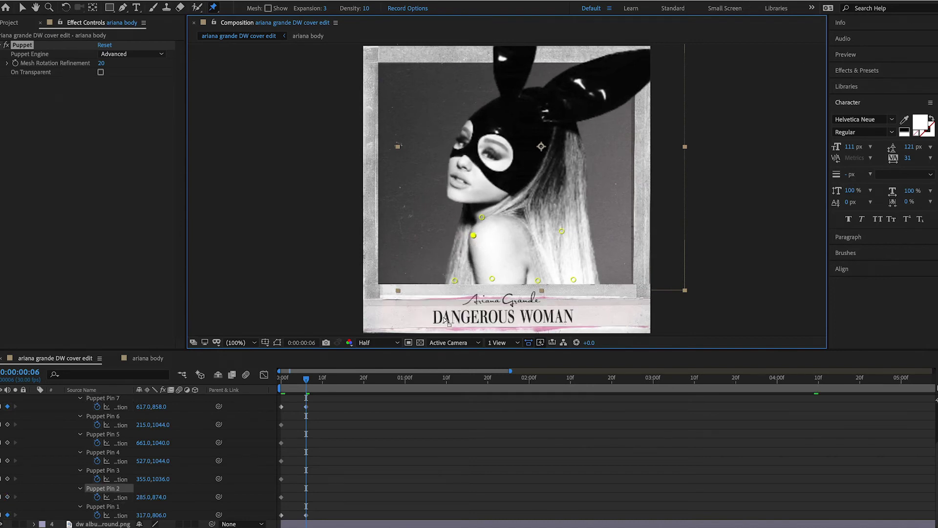
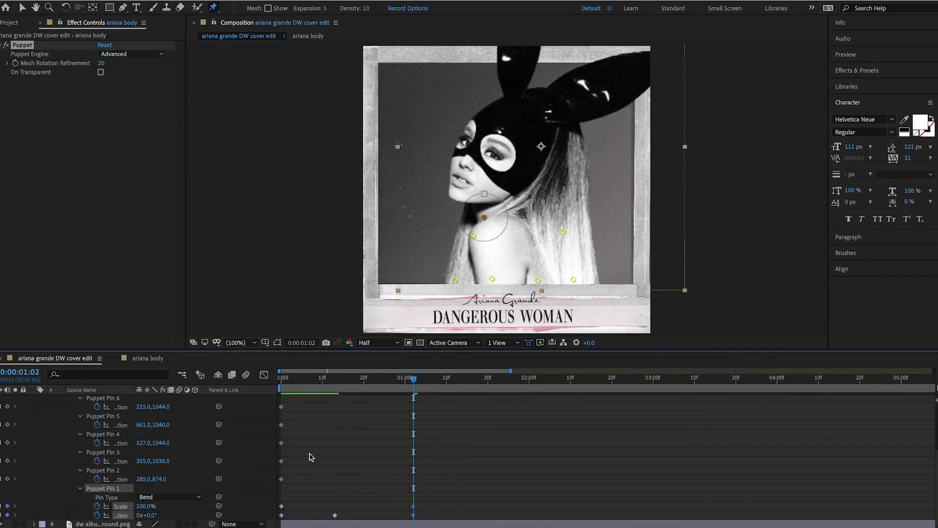
# Preview the head movement and apply Easy Ease to all Scale and Rotation keyframes of the neck's bend pin.
pyautogui.press('space')
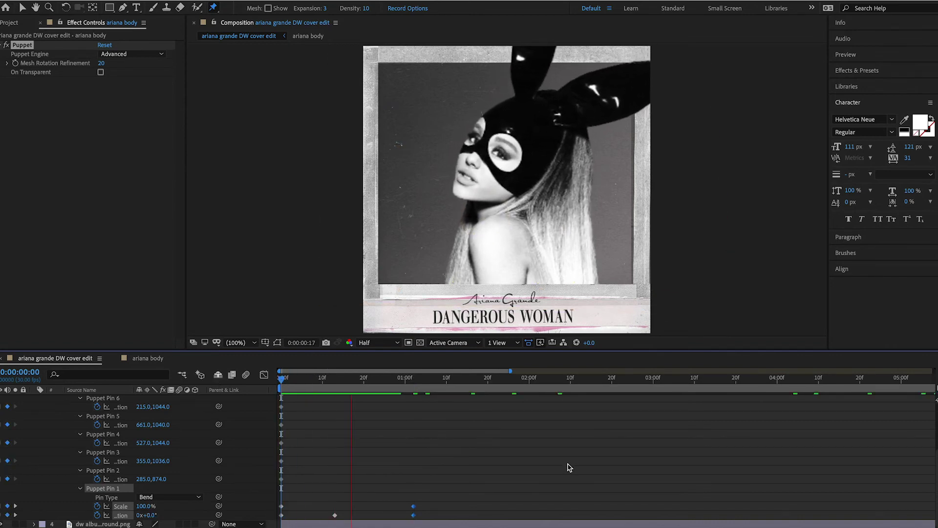
pyautogui.press('space')
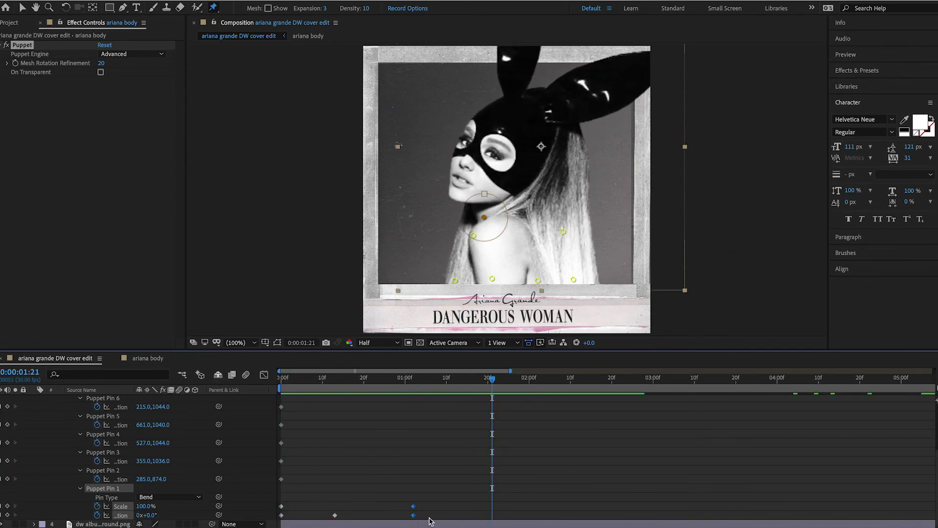
pyautogui.moveTo(430, 521); pyautogui.dragTo(270, 509)
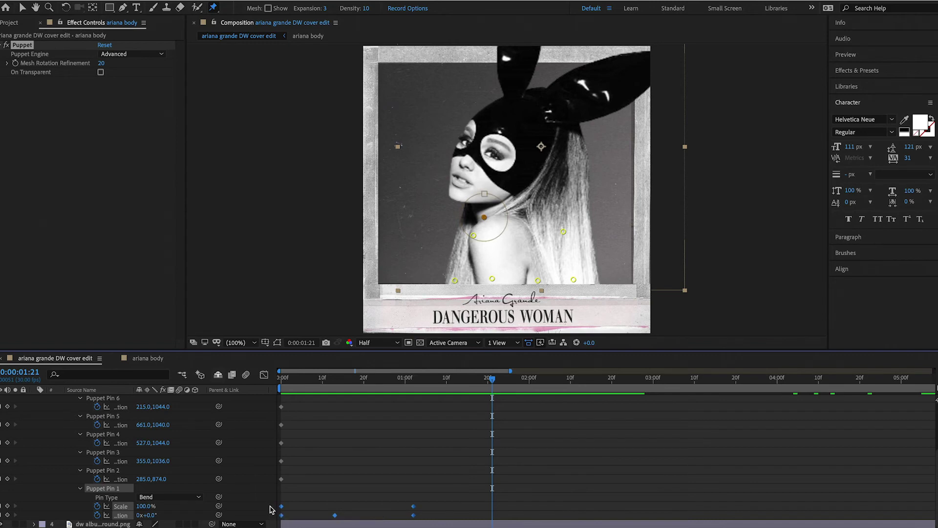
pyautogui.rightClick(415, 510)
pyautogui.moveTo(550, 524)
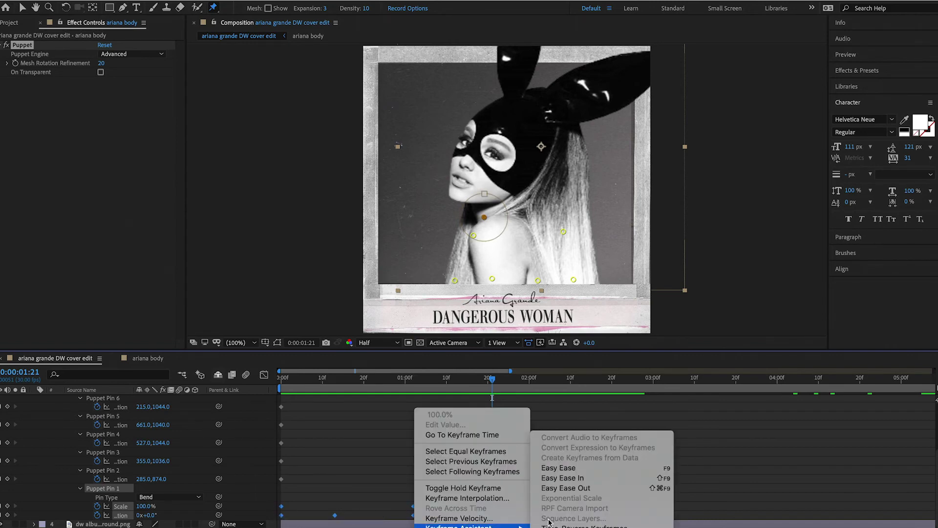
pyautogui.click(560, 471)
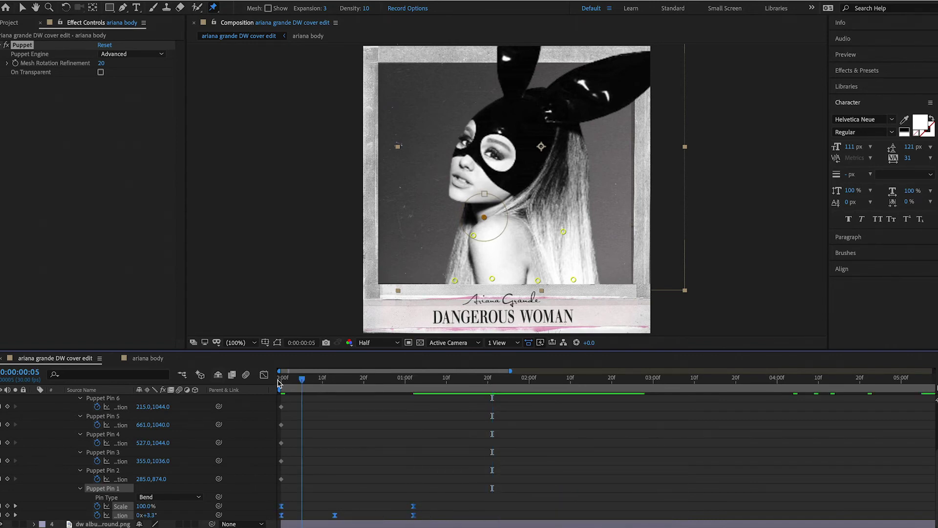
pyautogui.press('space')
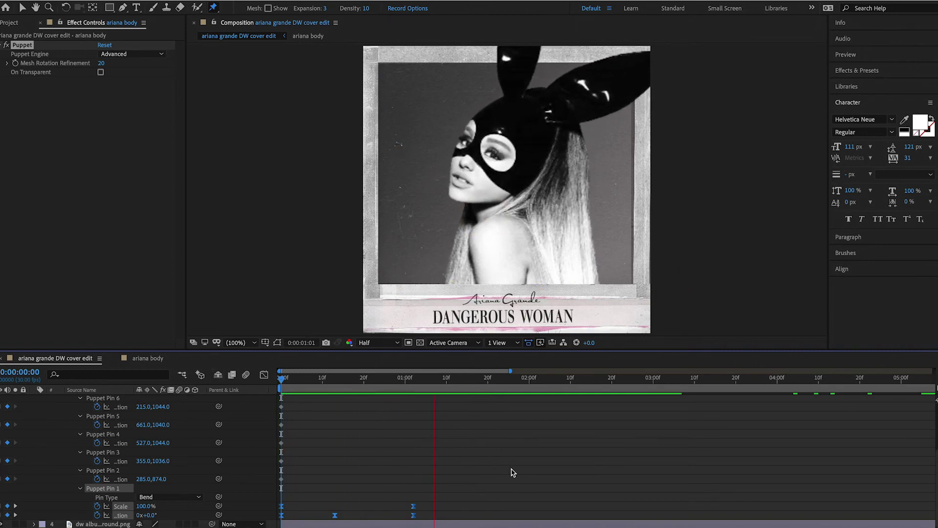
pyautogui.press('space')
# Slow the head bend by moving its last keyframes to about 0:00:01:29 and the middle Rotation keyframe to 0:00:00:24, and preview.
pyautogui.moveTo(414, 510); pyautogui.dragTo(499, 499)
pyautogui.click(541, 503)
pyautogui.moveTo(406, 494); pyautogui.dragTo(518, 513)
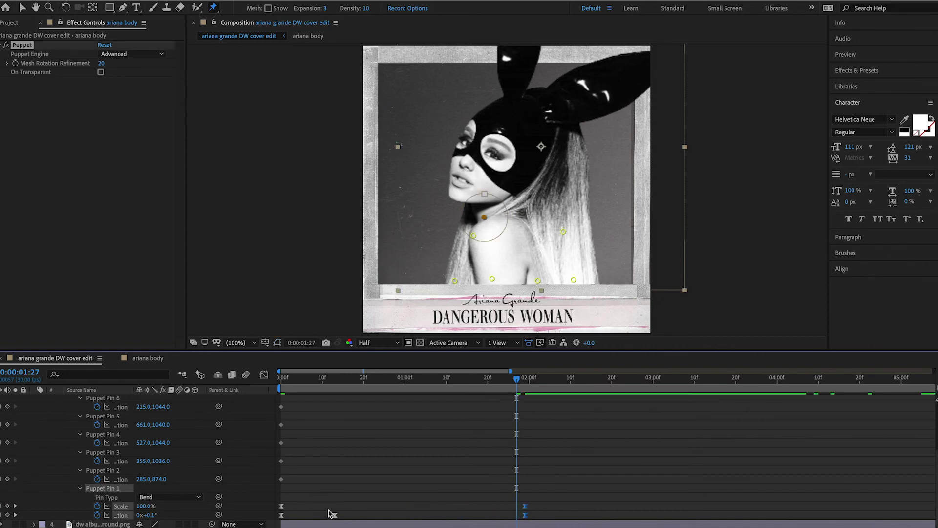
pyautogui.moveTo(342, 517); pyautogui.dragTo(376, 516)
pyautogui.press('Home')
pyautogui.press('space')
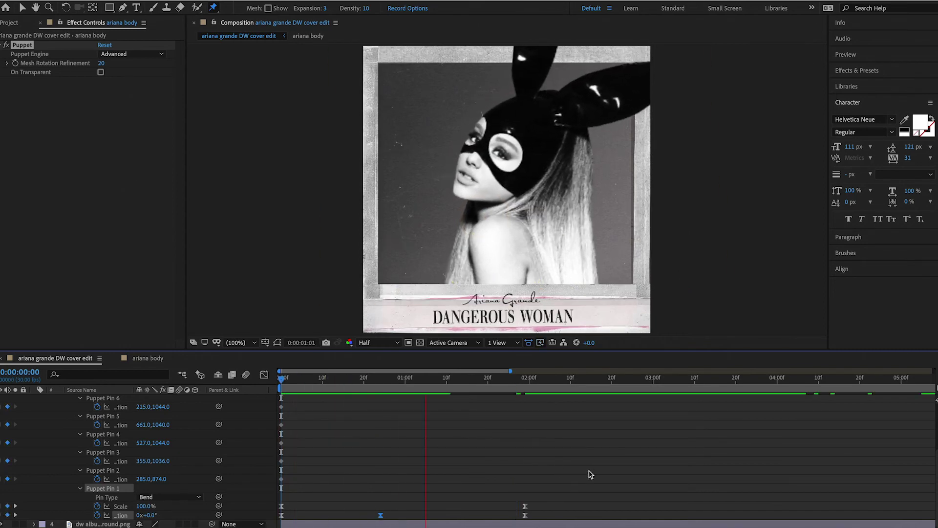
pyautogui.press('space')
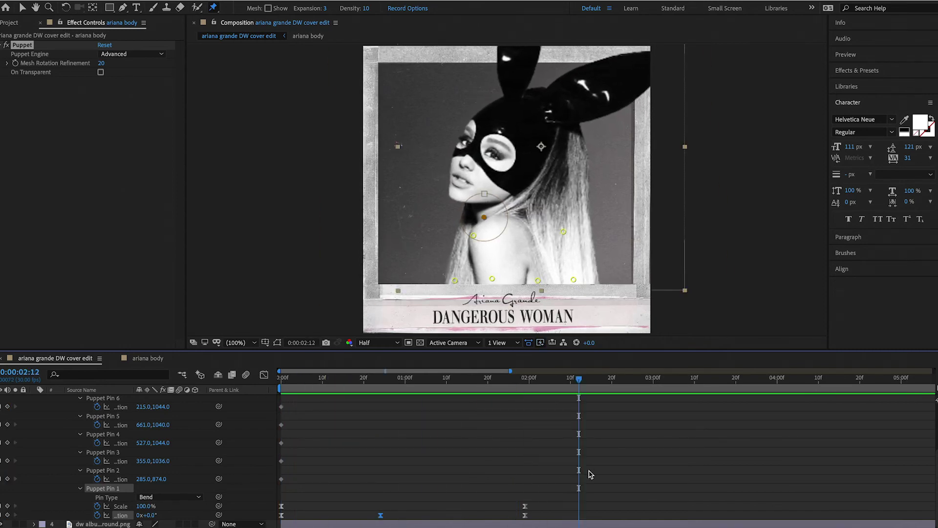
# At 0:00:00:24, move Puppet Pin 5 at the lower end of the hair slightly down, and preview from the start.
pyautogui.click(1, 516)
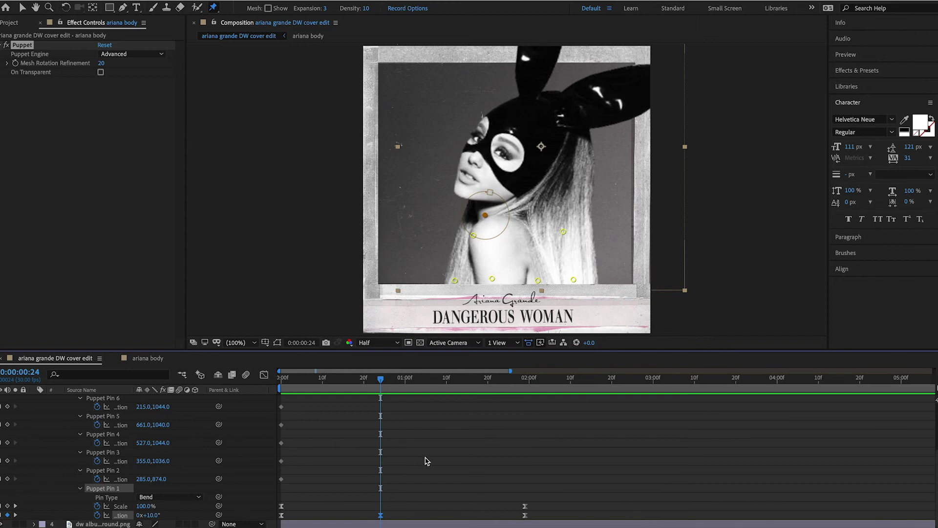
pyautogui.scroll(-1, 426, 462)
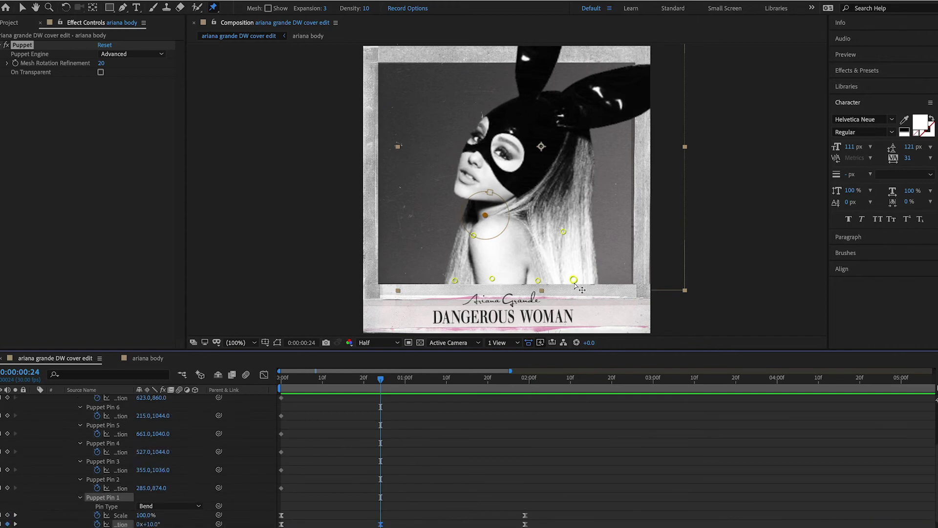
pyautogui.moveTo(574, 283); pyautogui.dragTo(576, 288)
pyautogui.moveTo(349, 382); pyautogui.dragTo(279, 393)
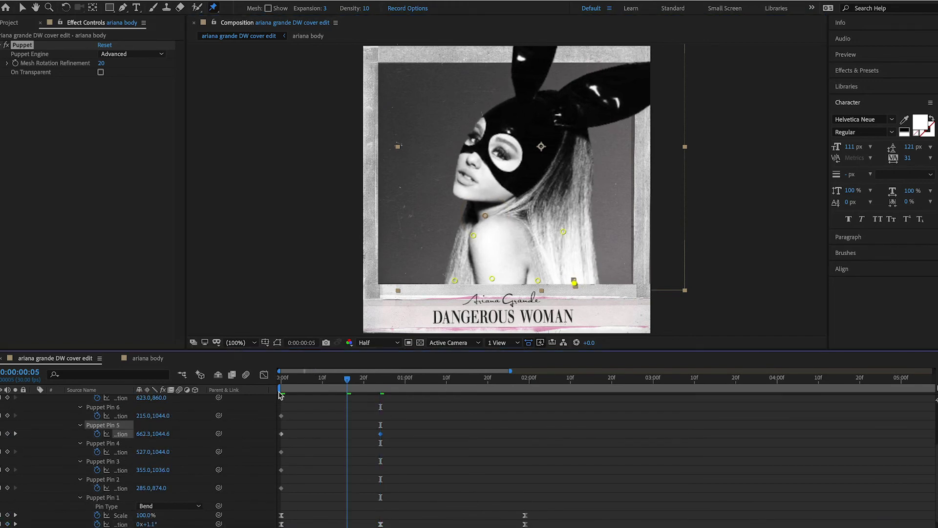
pyautogui.press('space')
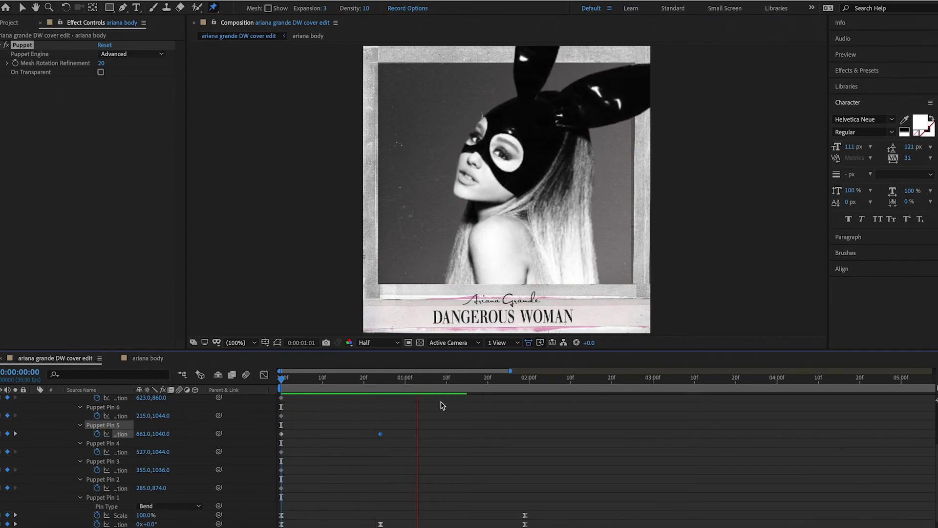
# At 0:00:00:24, move Puppet Pin 7 on the upper hair slightly down to 623,878, and preview from the start.
pyautogui.press('space')
pyautogui.press('Home')
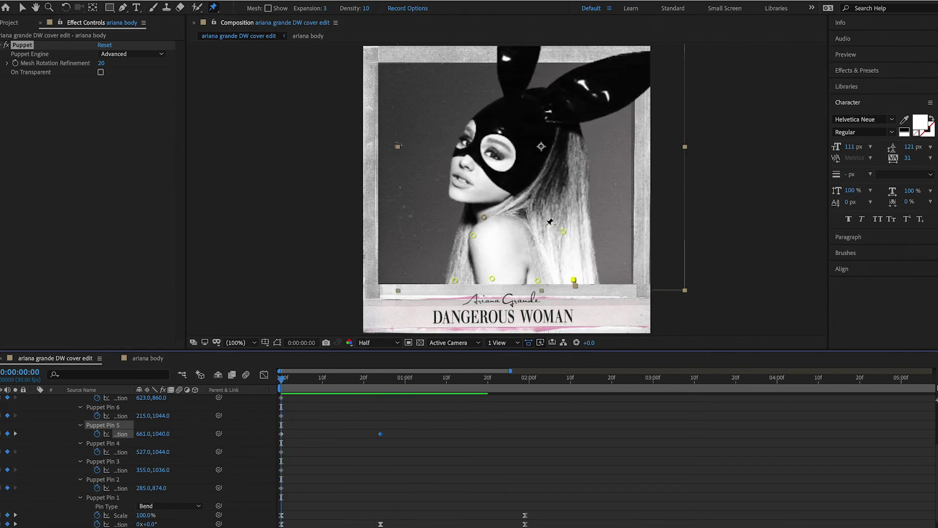
pyautogui.click(15, 433)
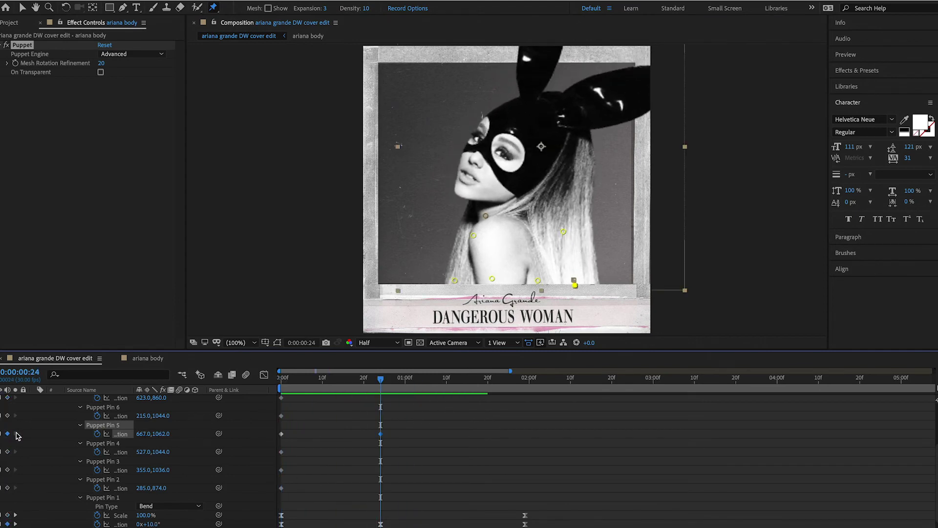
pyautogui.moveTo(560, 229); pyautogui.dragTo(559, 234)
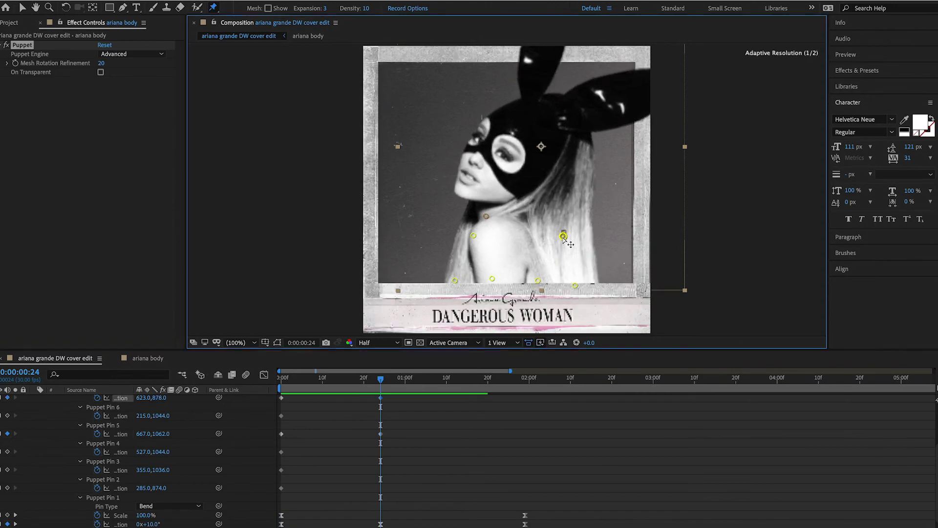
pyautogui.press('Home')
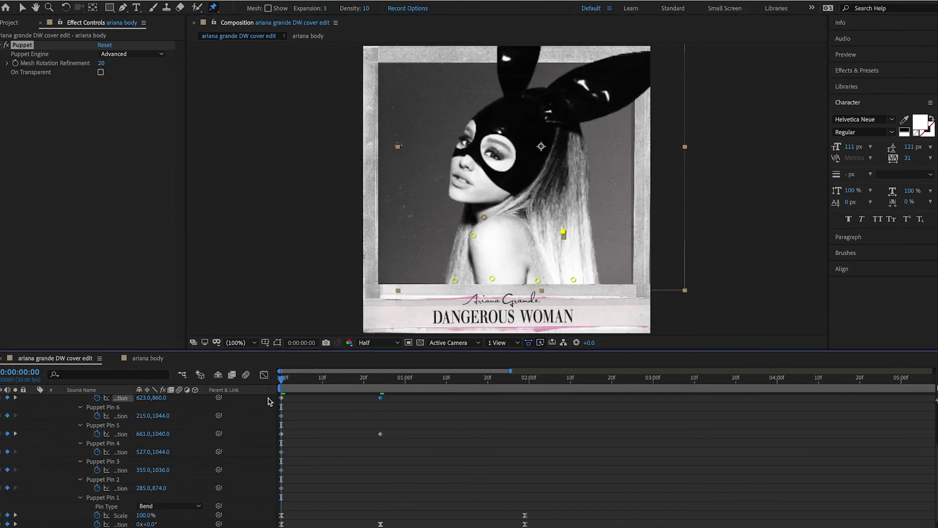
pyautogui.press('space')
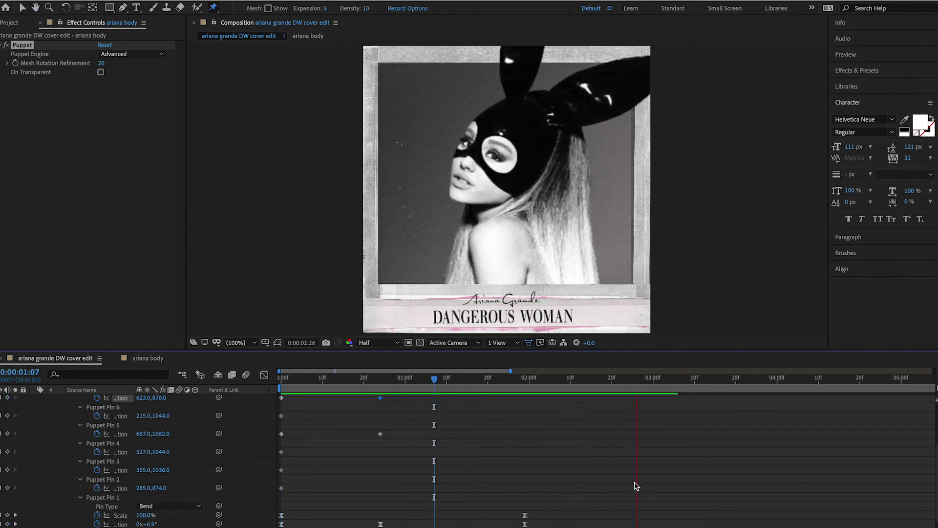
pyautogui.press('space')
# Copy all keyframes of the puppet pins and paste them at 0:00:02:25 and again at 0:00:05:12.
pyautogui.scroll(-2, 536, 495)
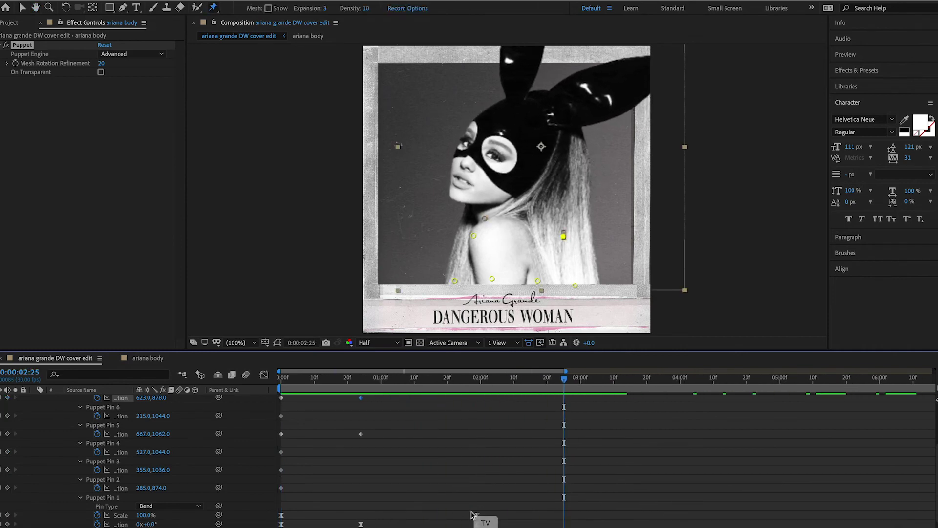
pyautogui.scroll(-1, 450, 498)
pyautogui.moveTo(505, 520); pyautogui.dragTo(261, 463)
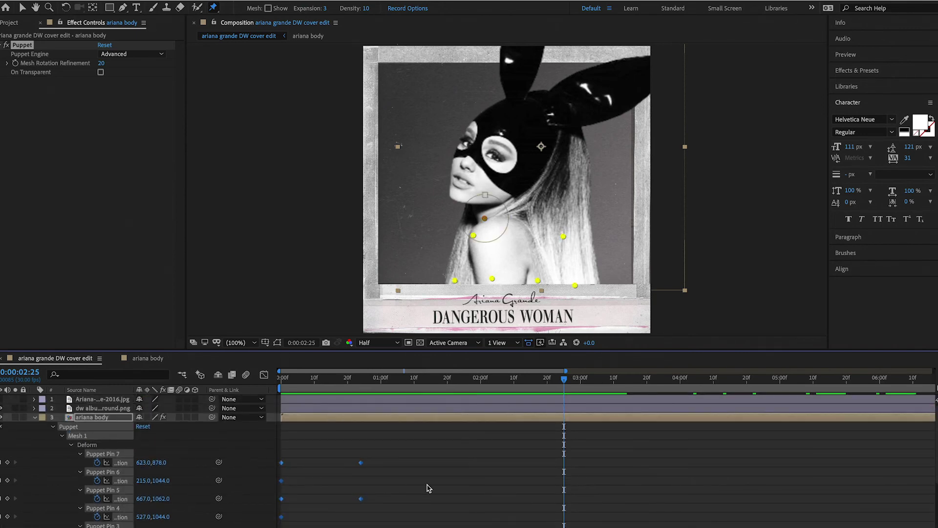
pyautogui.scroll(-5, 428, 488)
pyautogui.hotkey('ctrl', 'v')
pyautogui.scroll(-1, 425, 413)
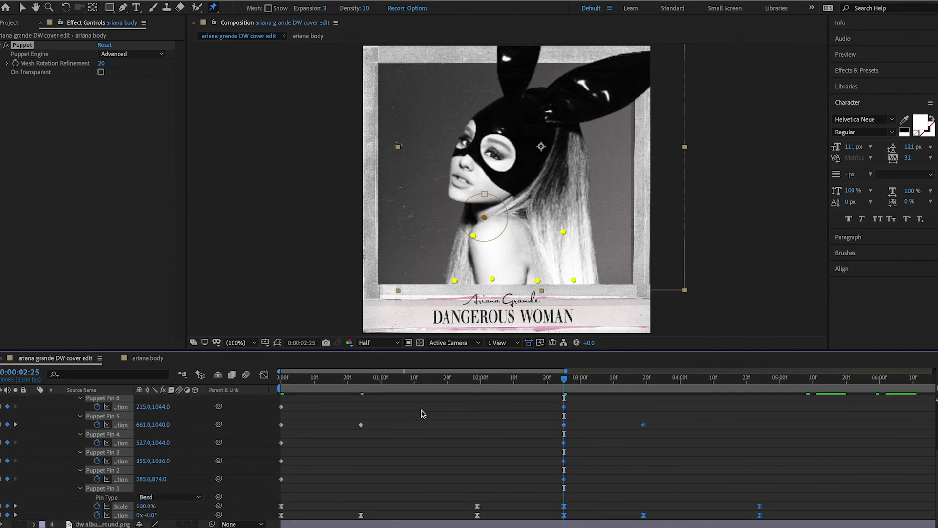
pyautogui.moveTo(568, 376); pyautogui.dragTo(822, 394)
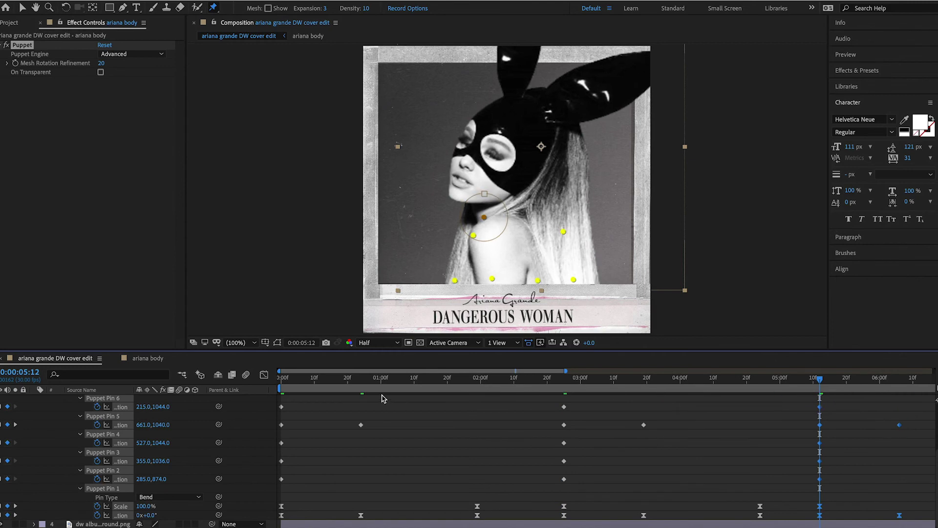
# Preview the repeated head movement from the start, fit more of the timeline into view and deselect the pasted keyframes.
pyautogui.moveTo(380, 382); pyautogui.dragTo(237, 391)
pyautogui.press('space')
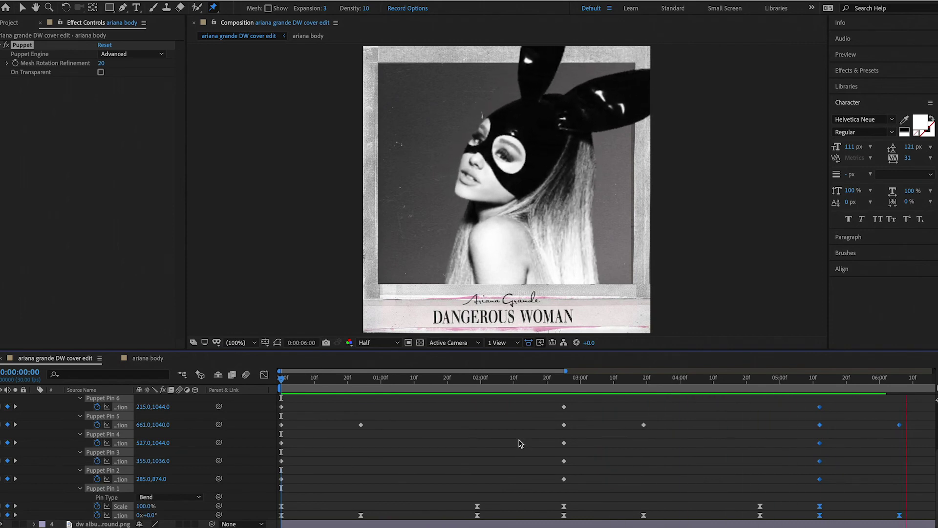
pyautogui.press('space')
pyautogui.press(';')
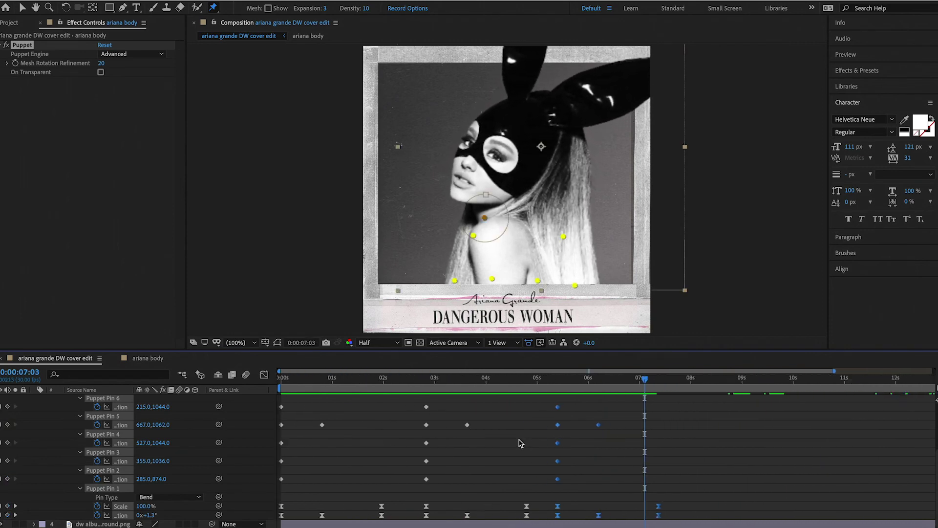
pyautogui.click(670, 463)
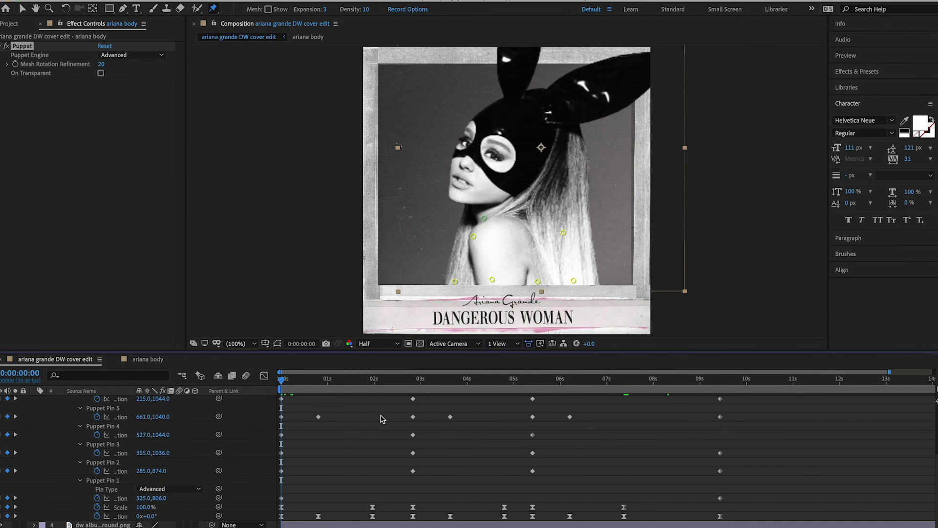
# Preview the extended head movement from the start and scrub ahead to about 0:00:07:07.
pyautogui.press('space')
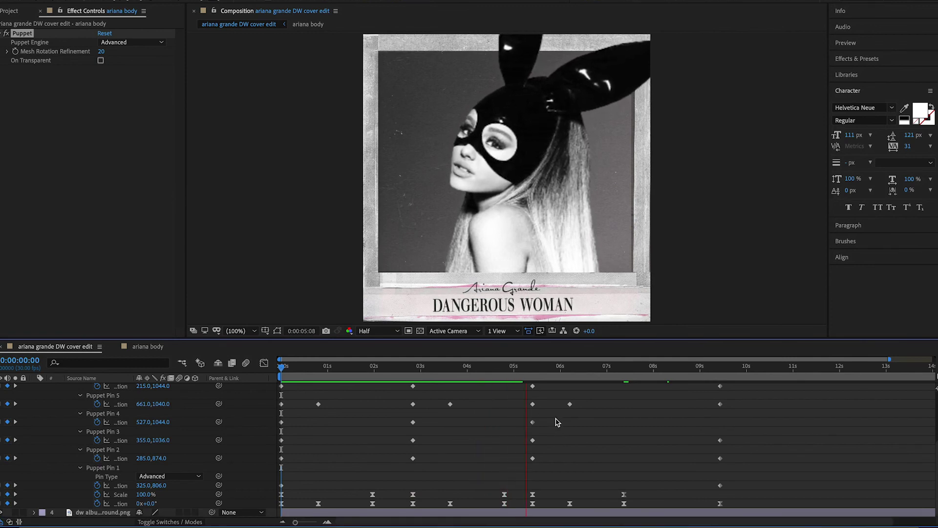
pyautogui.press('space')
pyautogui.moveTo(532, 378); pyautogui.dragTo(620, 380)
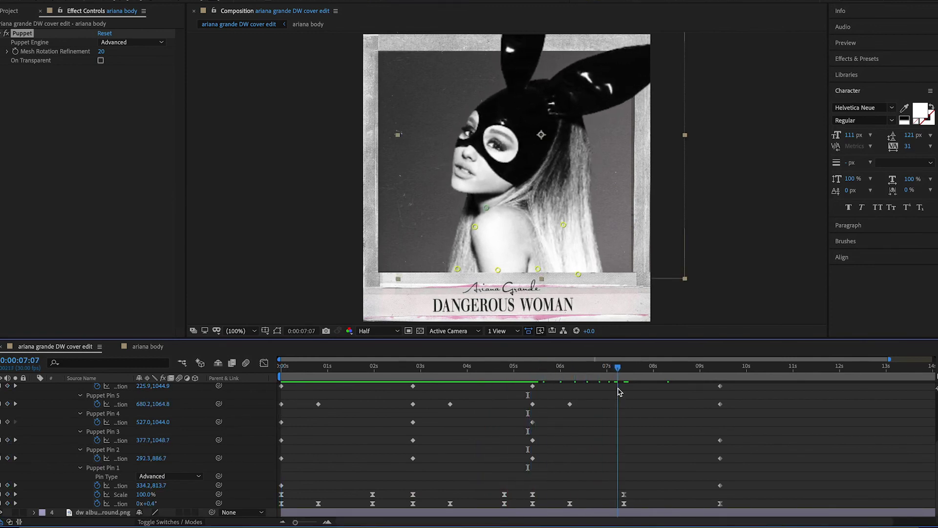
# Collapse Puppet Pin 3, check the pin type options of Puppet Pin 1, and preview from 0:00:07:09.
pyautogui.click(81, 469)
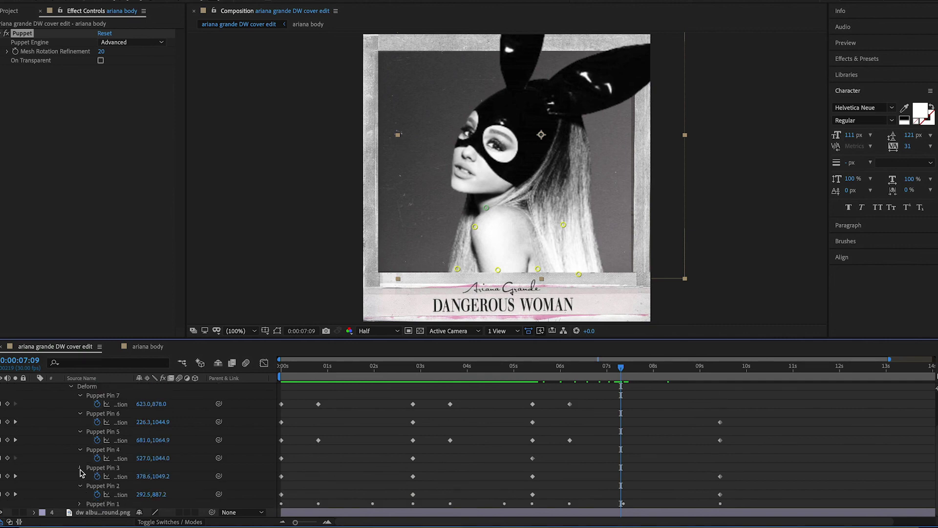
pyautogui.click(80, 468)
pyautogui.click(80, 504)
pyautogui.click(161, 486)
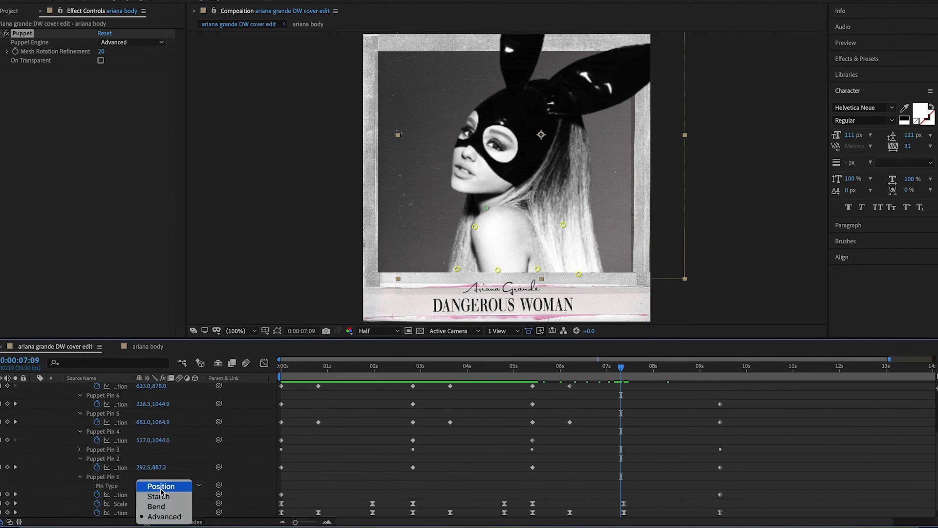
pyautogui.click(86, 481)
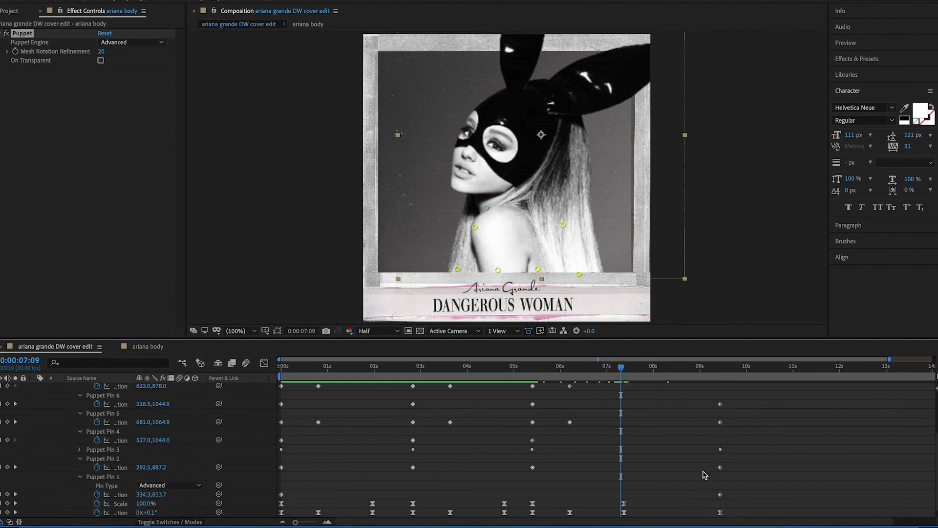
pyautogui.press('space')
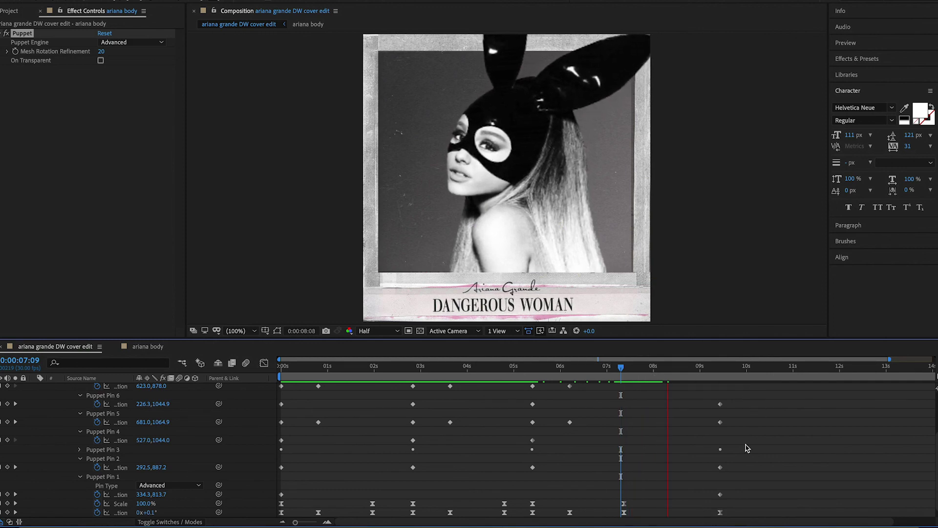